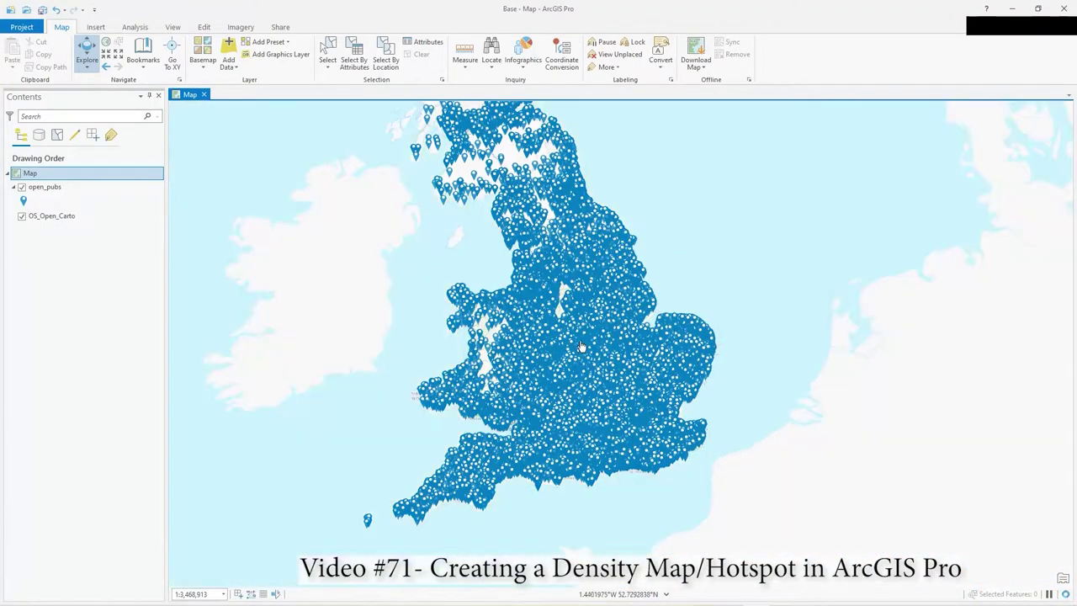
# - Zoom into the pub points and pan across the East Midlands pub clusters
pyautogui.scroll(3, 578, 380)
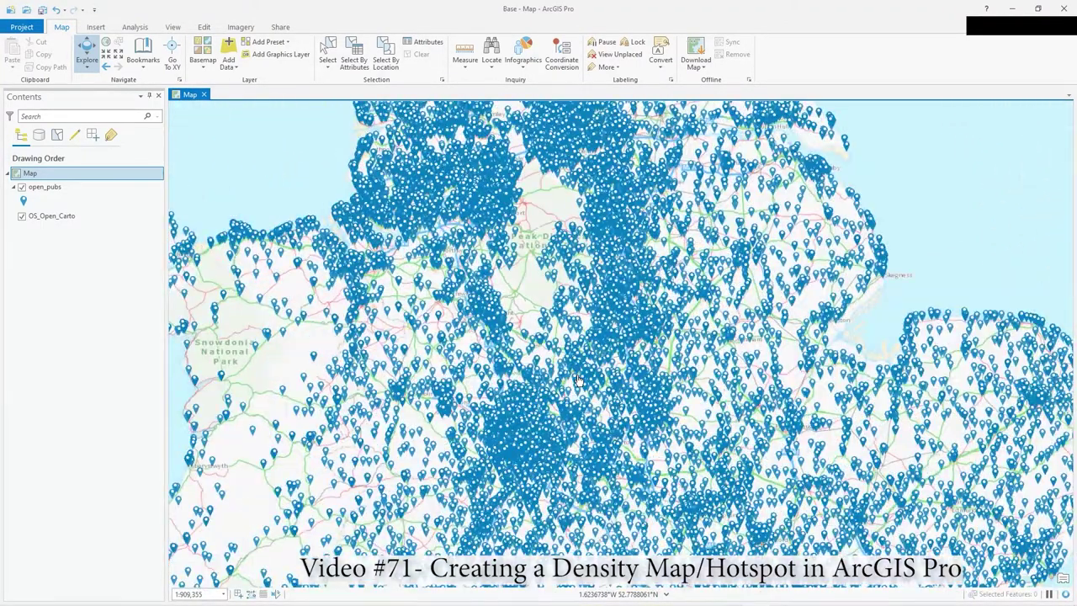
pyautogui.scroll(3, 578, 380)
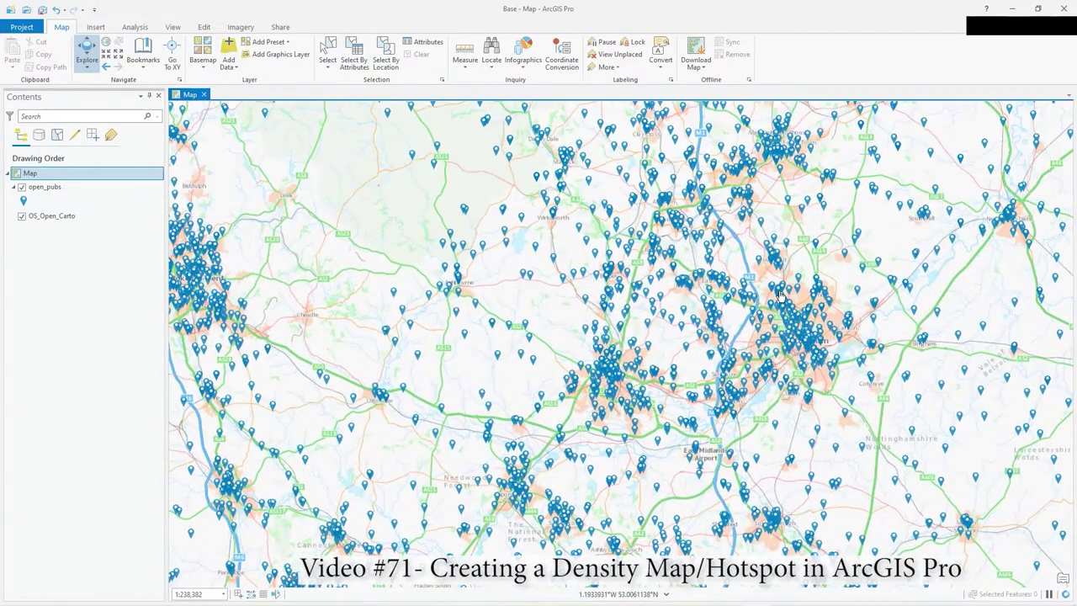
pyautogui.moveTo(779, 294); pyautogui.dragTo(563, 366)
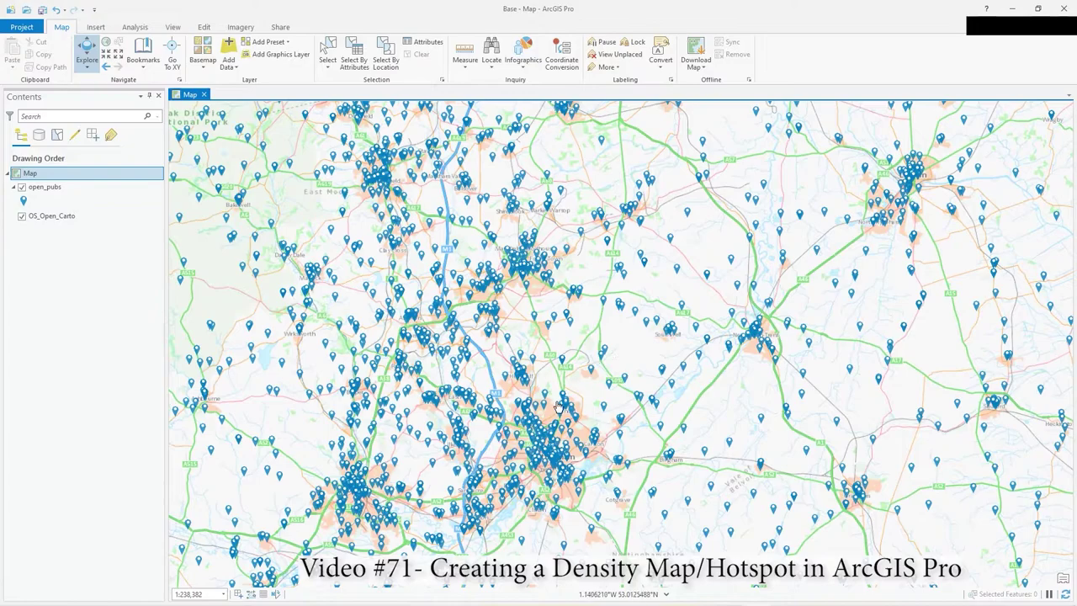
pyautogui.scroll(-2, 557, 408)
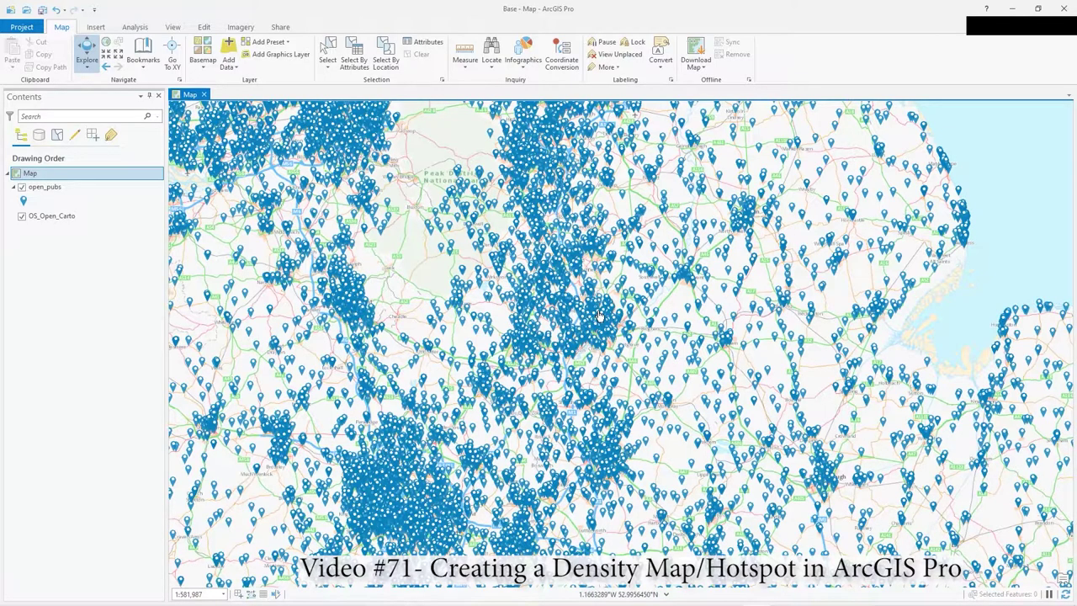
# - Pan to the east coast around the Wash, zoom out, and select the open_pubs layer
pyautogui.moveTo(595, 351); pyautogui.dragTo(612, 260)
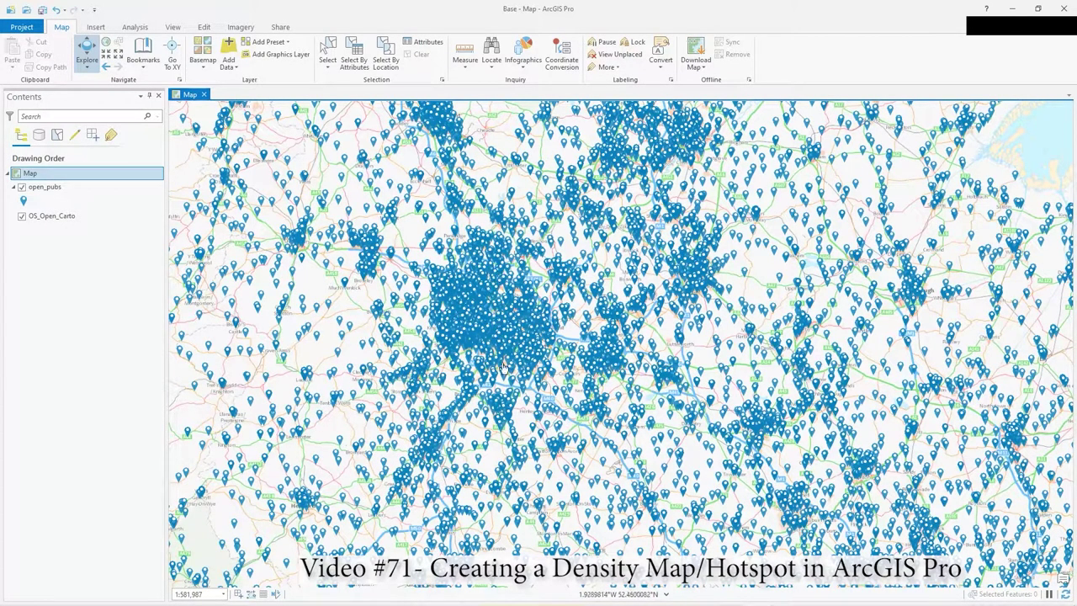
pyautogui.moveTo(678, 307); pyautogui.dragTo(562, 385)
pyautogui.scroll(-2, 551, 332)
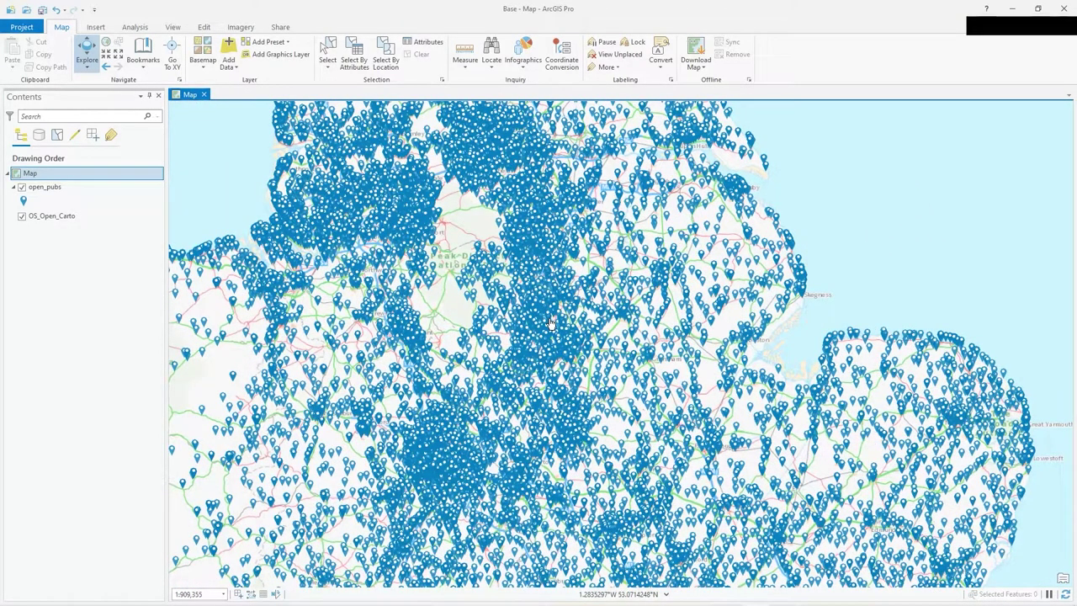
pyautogui.click(52, 192)
# - Open Symbology for open_pubs and scroll the Primary symbology list down to Heat Map
pyautogui.rightClick(52, 192)
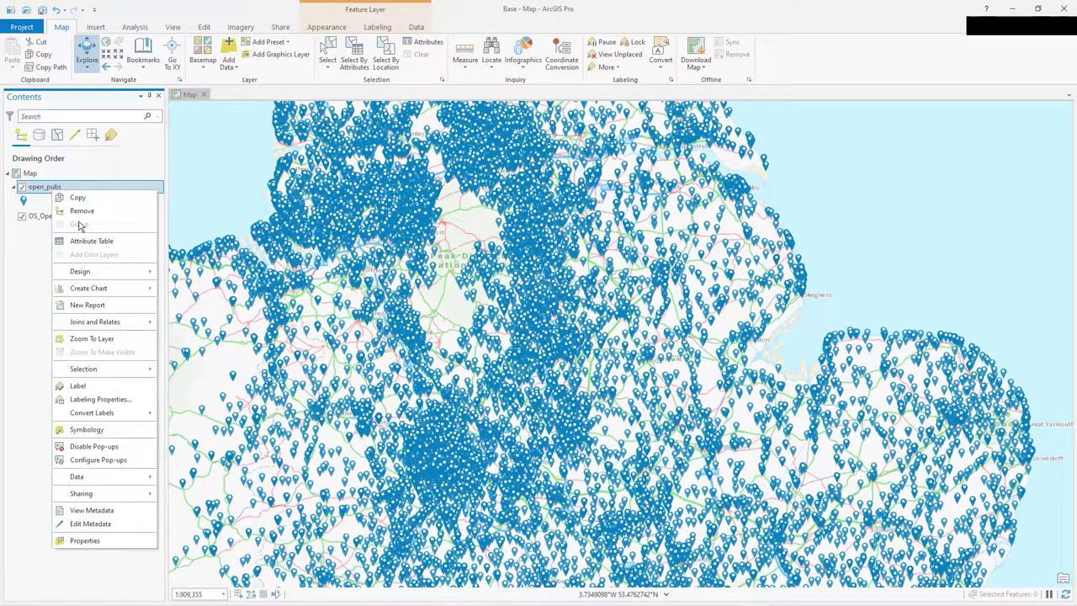
pyautogui.click(118, 432)
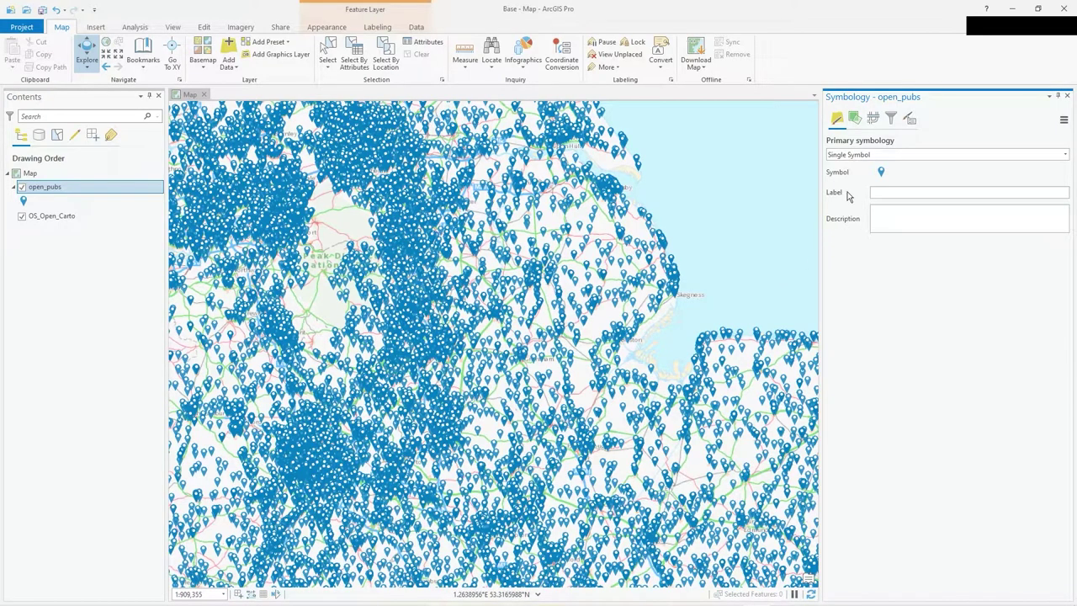
pyautogui.click(1043, 157)
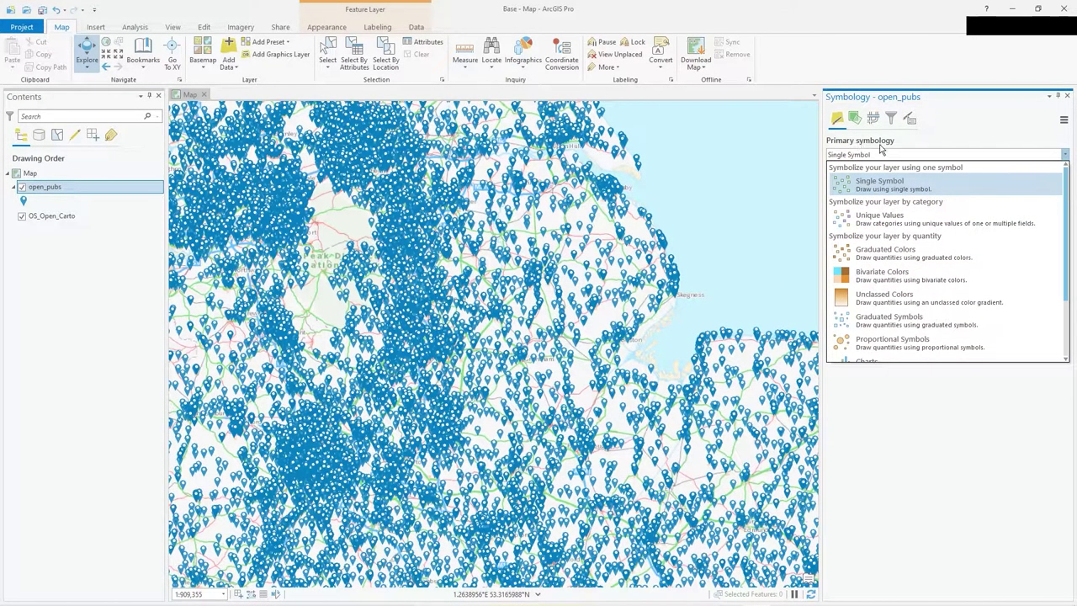
pyautogui.scroll(-2, 926, 280)
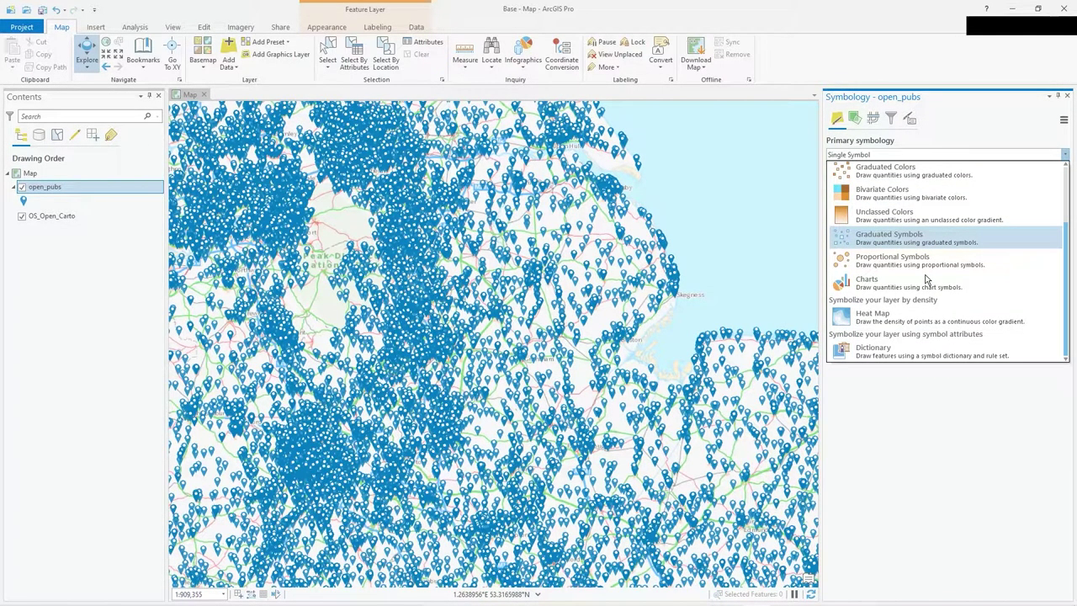
# - Set open_pubs primary symbology to Heat Map (radius 25) and view southern and northern England
pyautogui.click(890, 323)
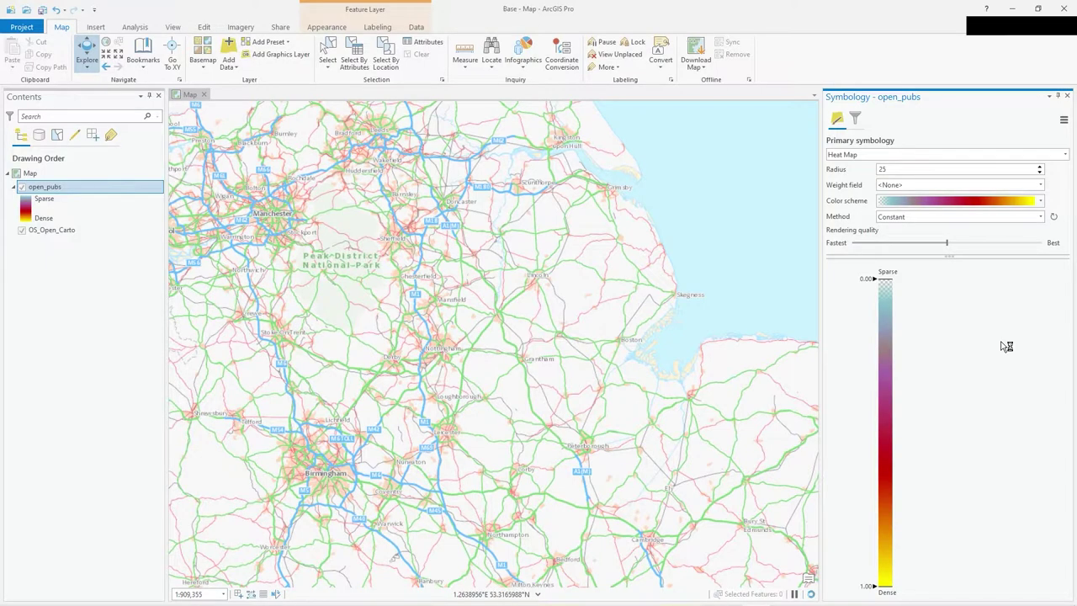
pyautogui.scroll(-1, 524, 361)
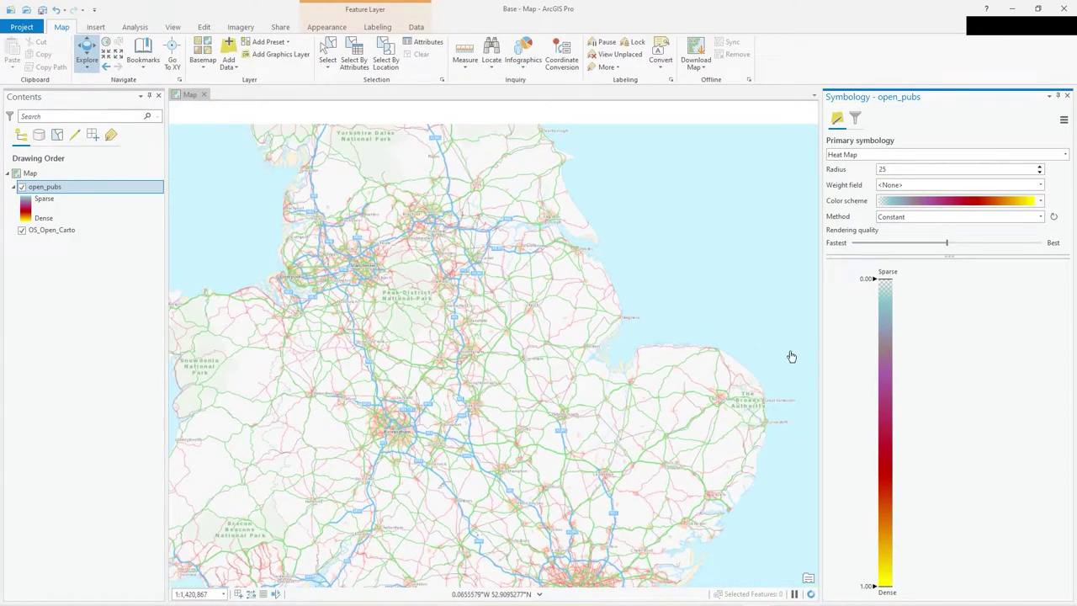
pyautogui.moveTo(572, 420); pyautogui.dragTo(547, 247)
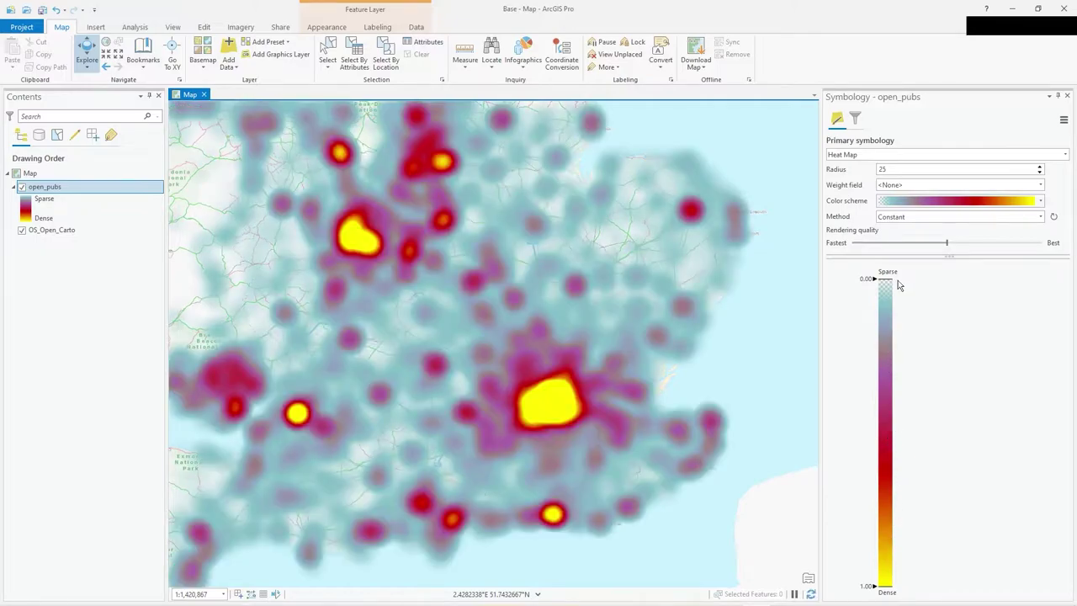
pyautogui.moveTo(543, 320); pyautogui.dragTo(543, 358)
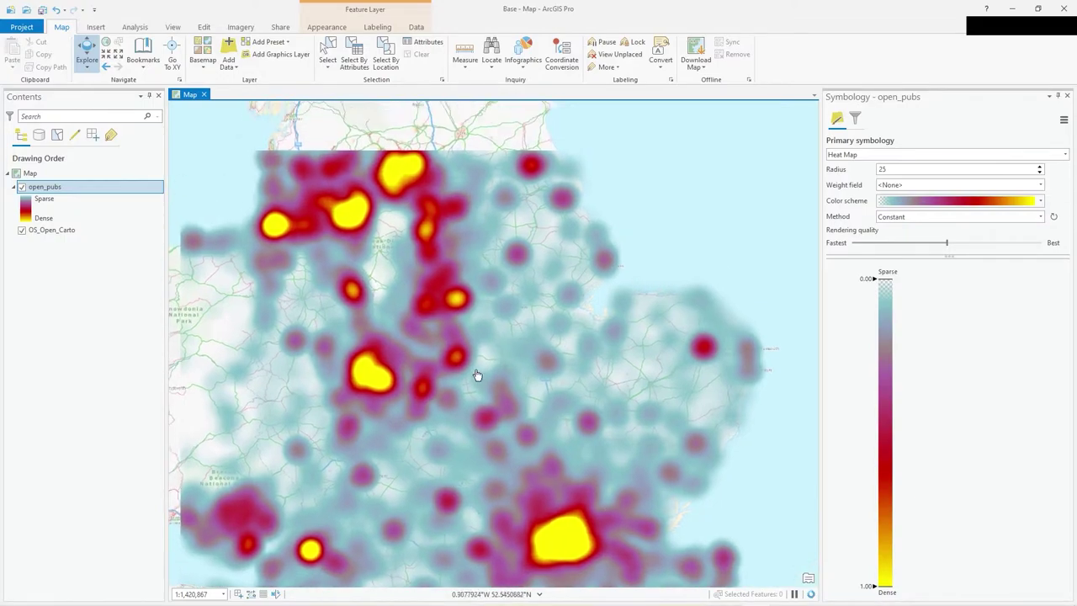
pyautogui.scroll(2, 437, 374)
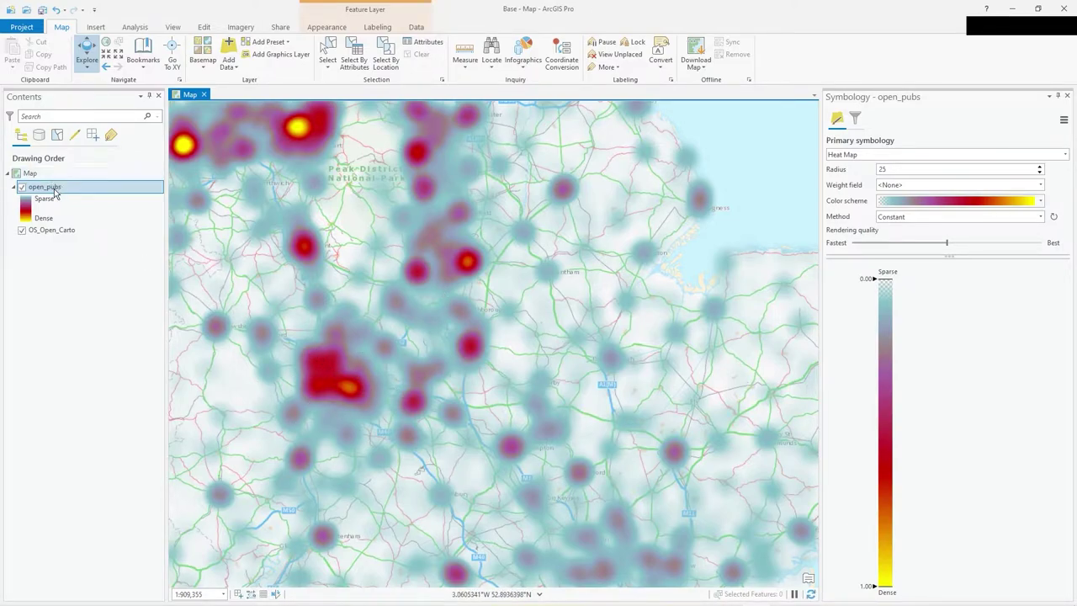
# - Swipe the heat map back to reveal the basemap, then set layer transparency to 39%
pyautogui.click(319, 28)
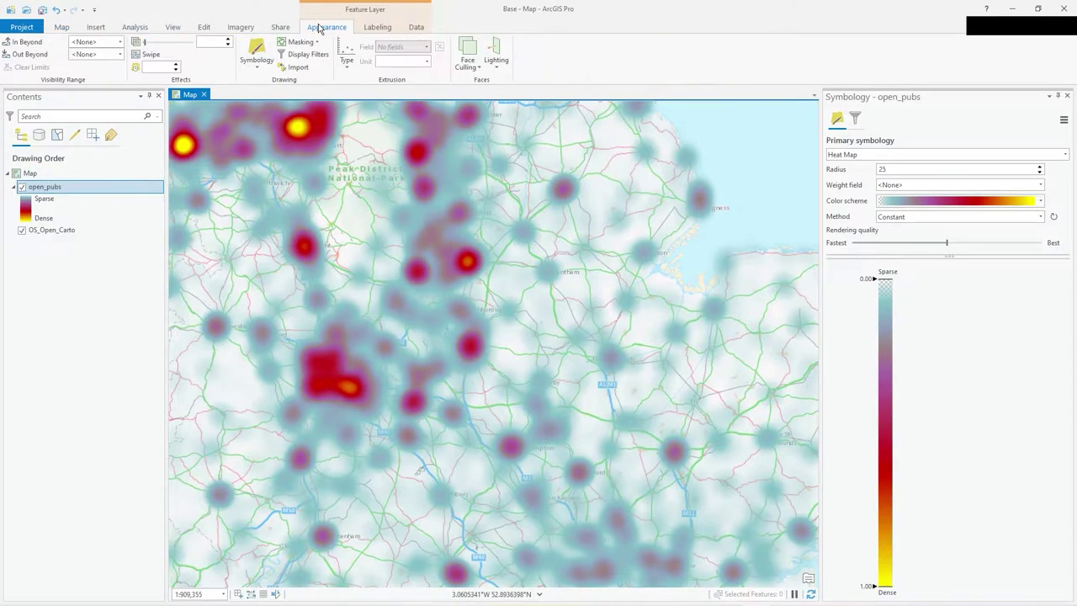
pyautogui.click(149, 55)
pyautogui.moveTo(447, 326); pyautogui.dragTo(459, 245)
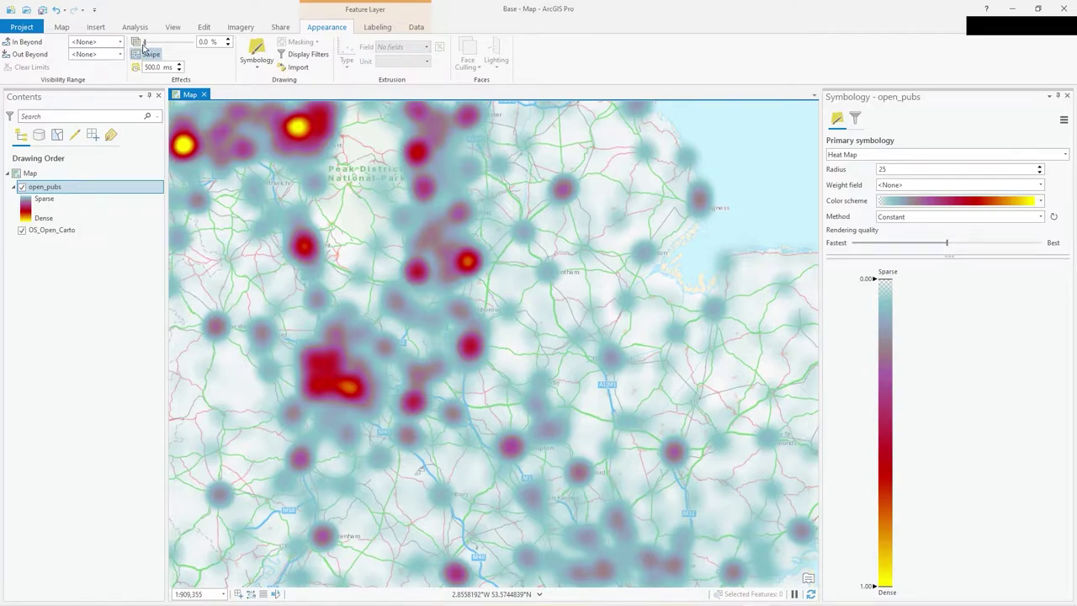
pyautogui.moveTo(145, 43); pyautogui.dragTo(165, 54)
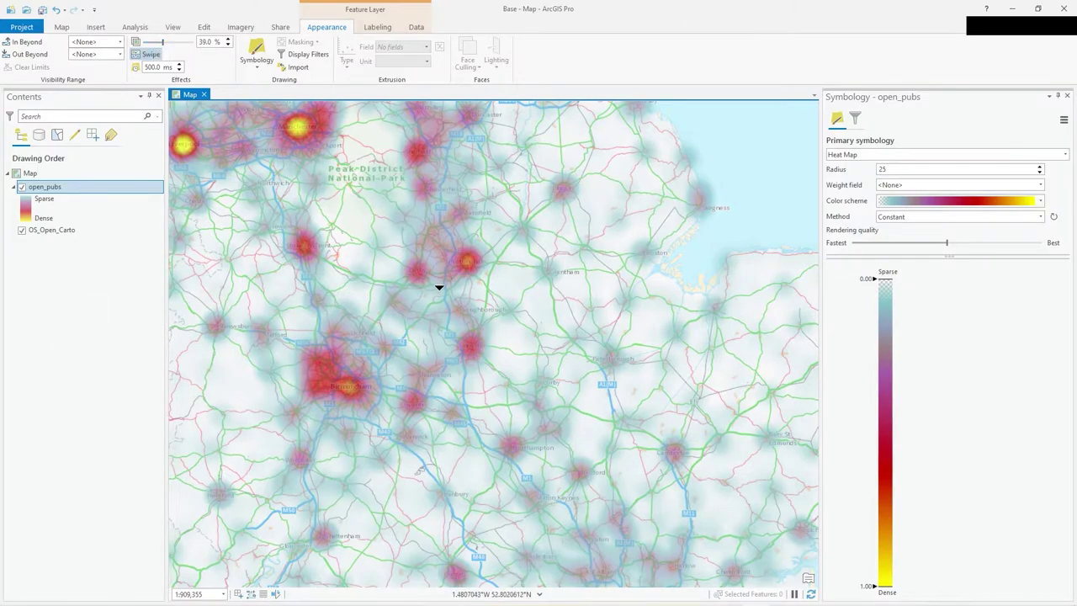
# - Return to the Map tab's Explore tool and pan the map right and down
pyautogui.click(62, 27)
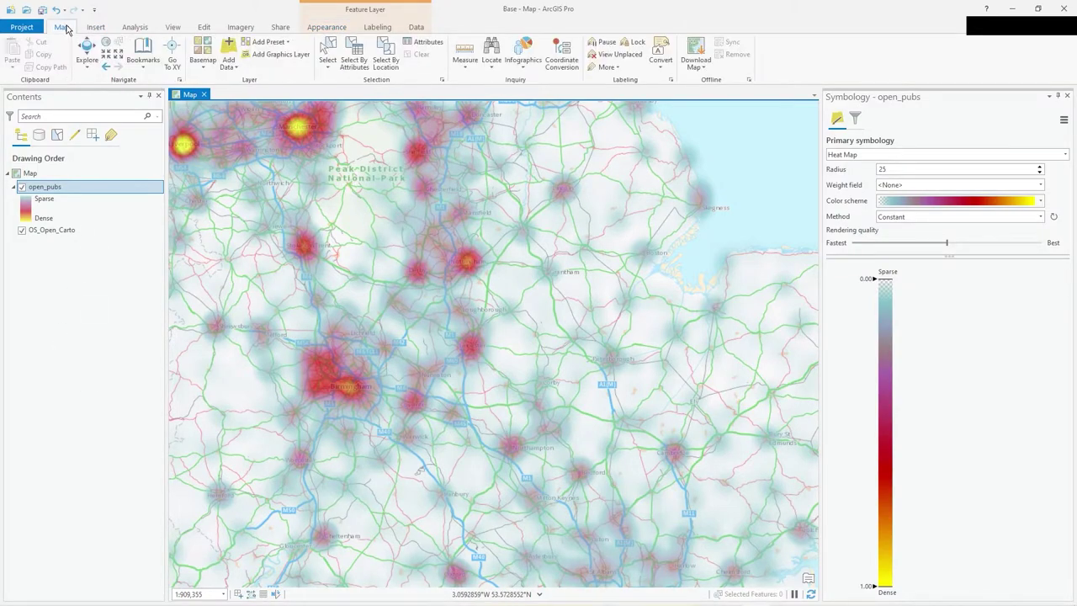
pyautogui.click(87, 50)
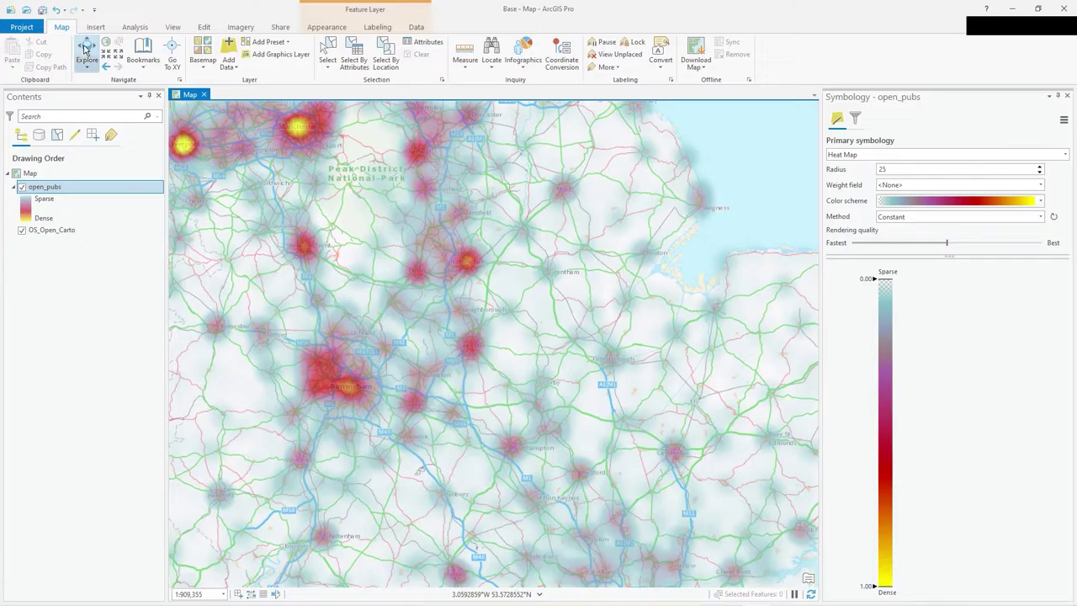
pyautogui.moveTo(398, 327); pyautogui.dragTo(497, 392)
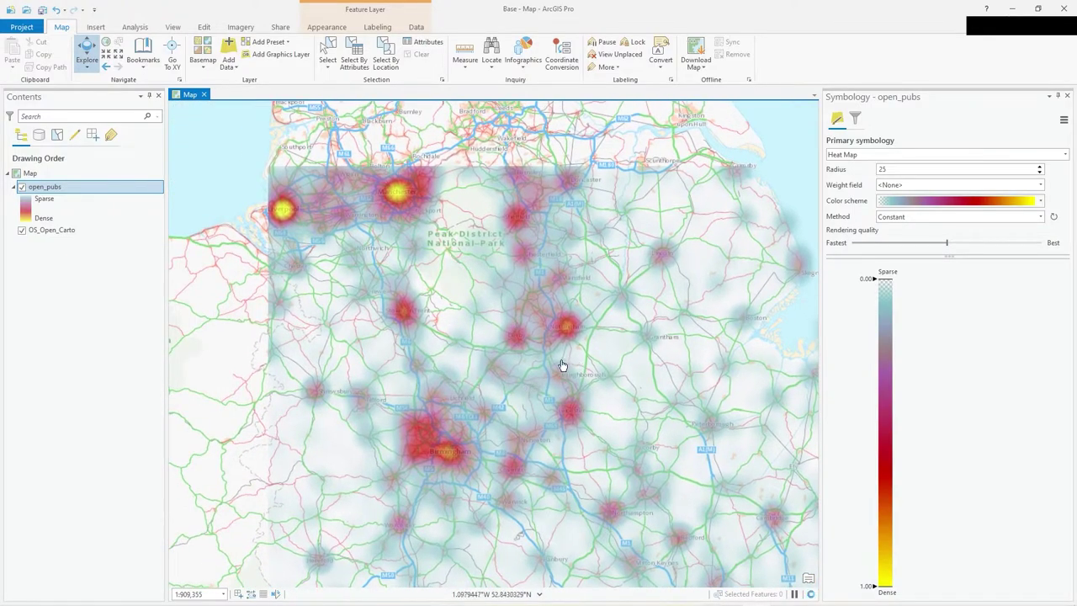
# - Apply the blue-red-yellow color scheme to the heat map and zoom into central England
pyautogui.click(1041, 205)
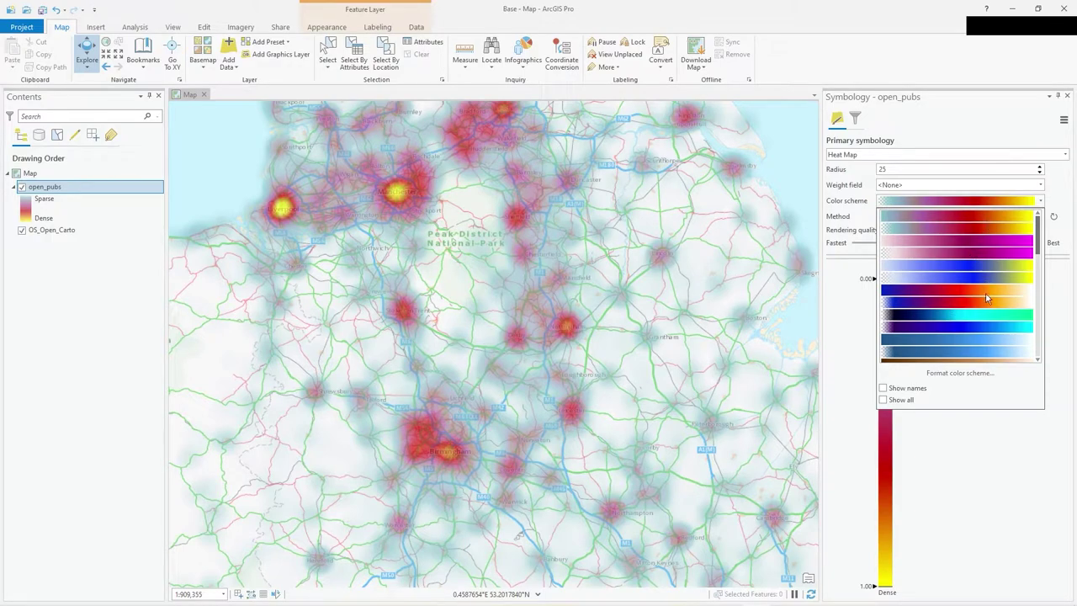
pyautogui.click(1008, 292)
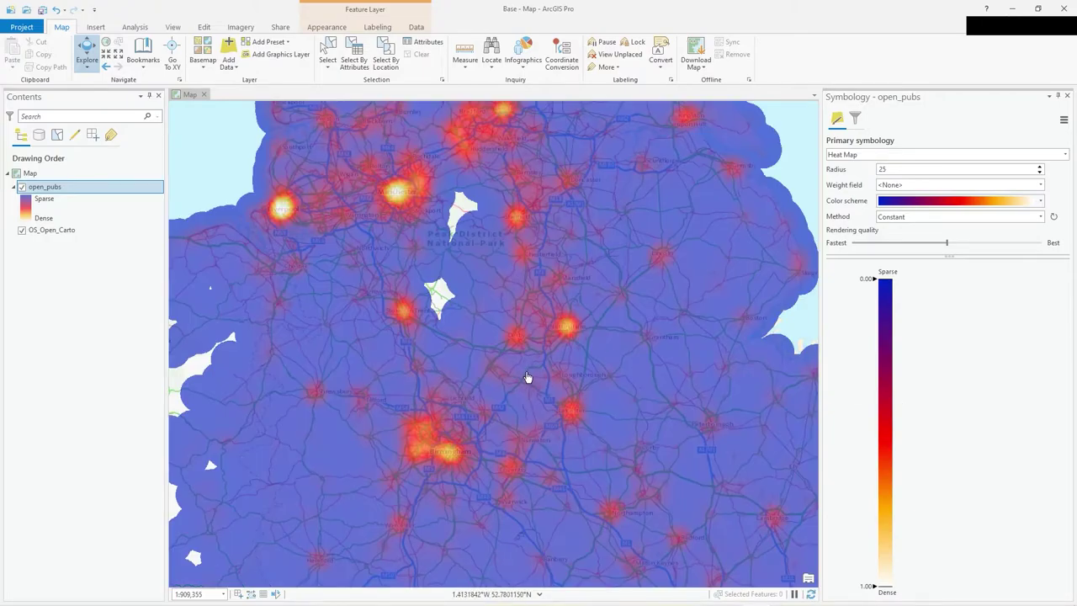
pyautogui.moveTo(530, 376); pyautogui.dragTo(423, 303)
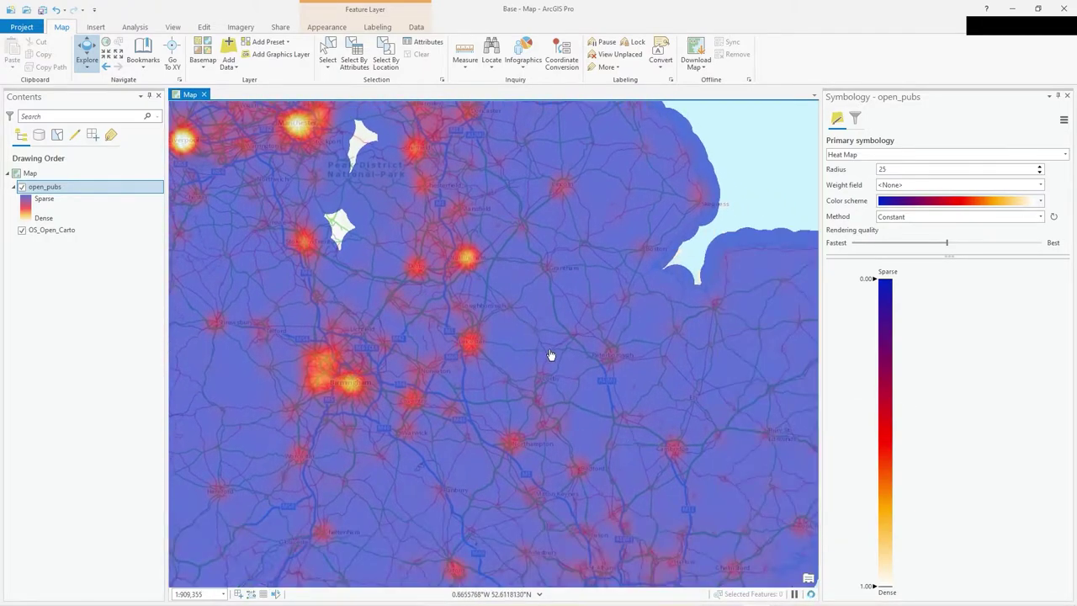
pyautogui.moveTo(526, 357); pyautogui.dragTo(574, 365)
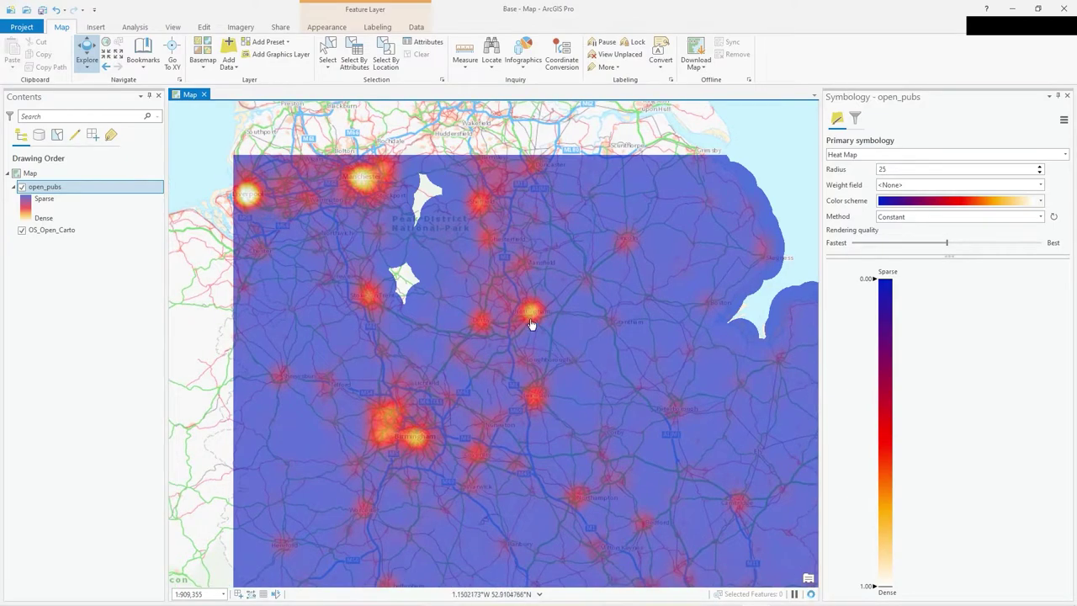
pyautogui.scroll(2, 530, 324)
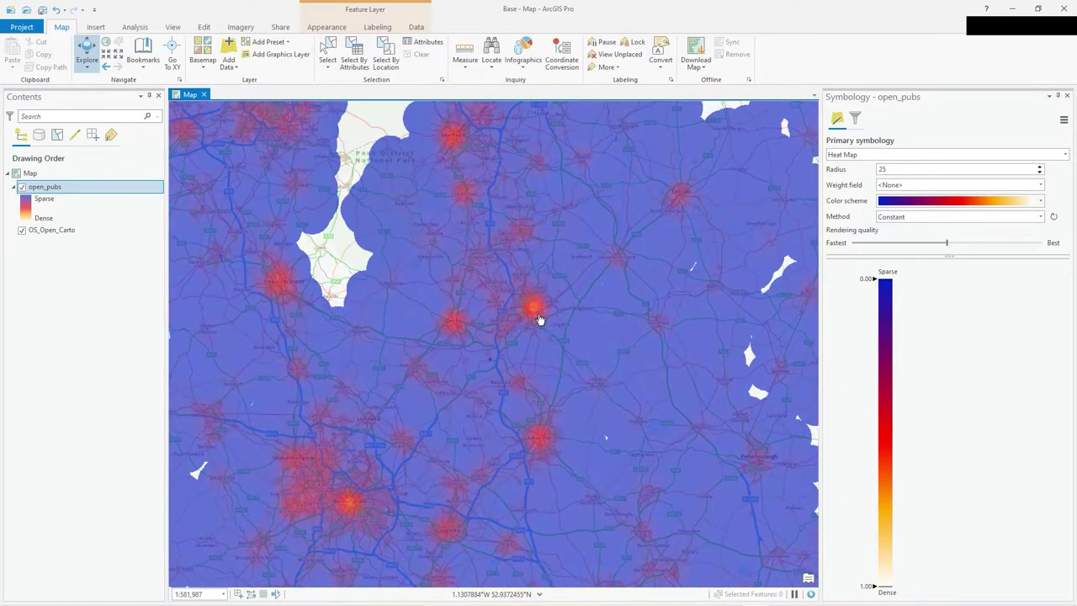
pyautogui.scroll(4, 539, 319)
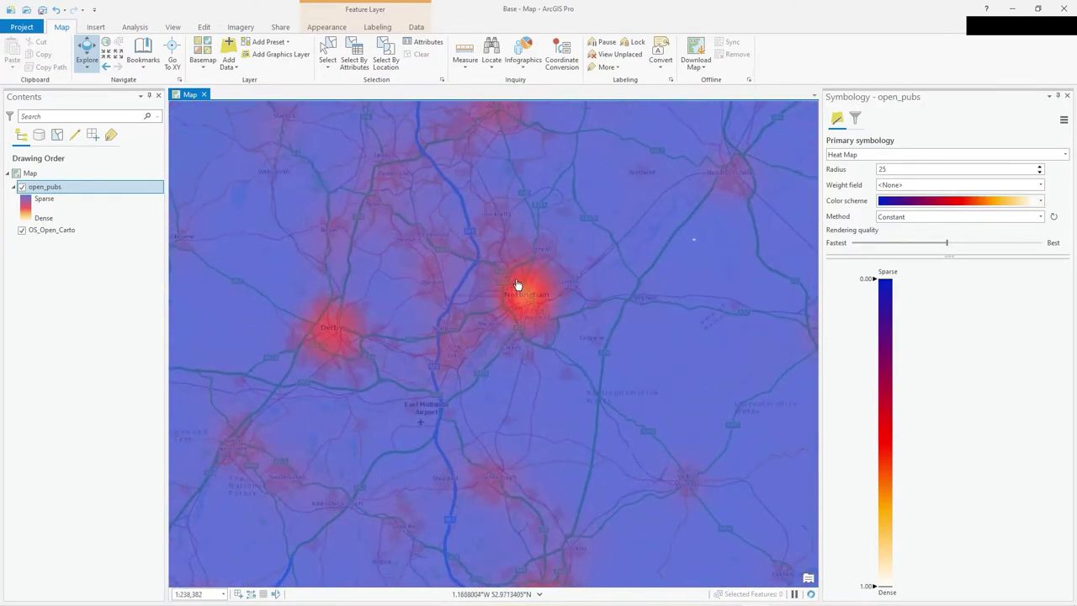
# - Zoom out from Nottingham to show hotspots around Birmingham, Manchester, Liverpool and London
pyautogui.scroll(2, 521, 305)
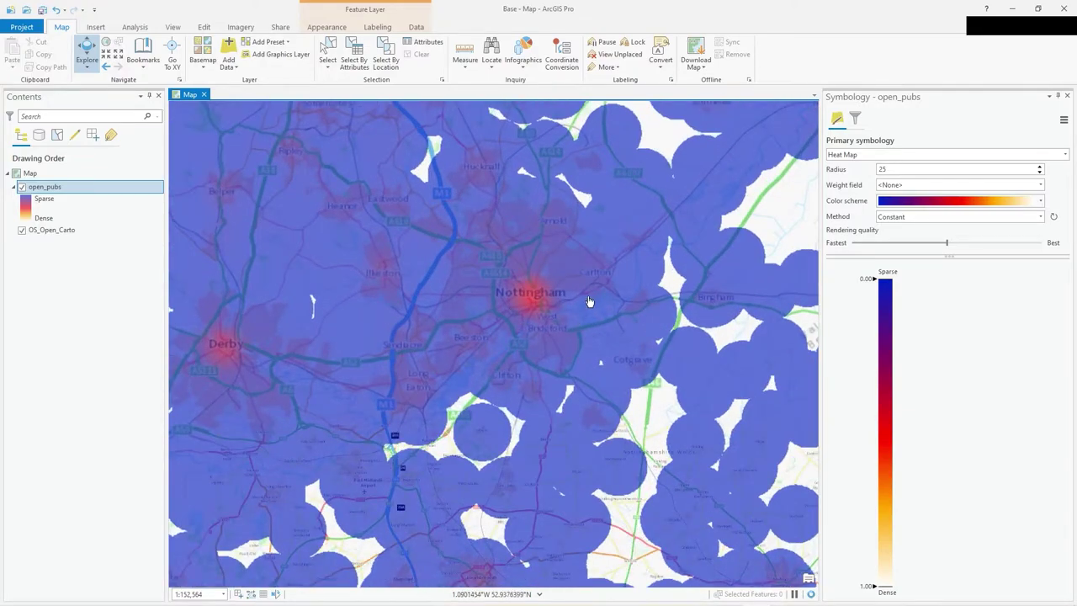
pyautogui.moveTo(589, 311); pyautogui.dragTo(587, 357)
pyautogui.scroll(2, 550, 354)
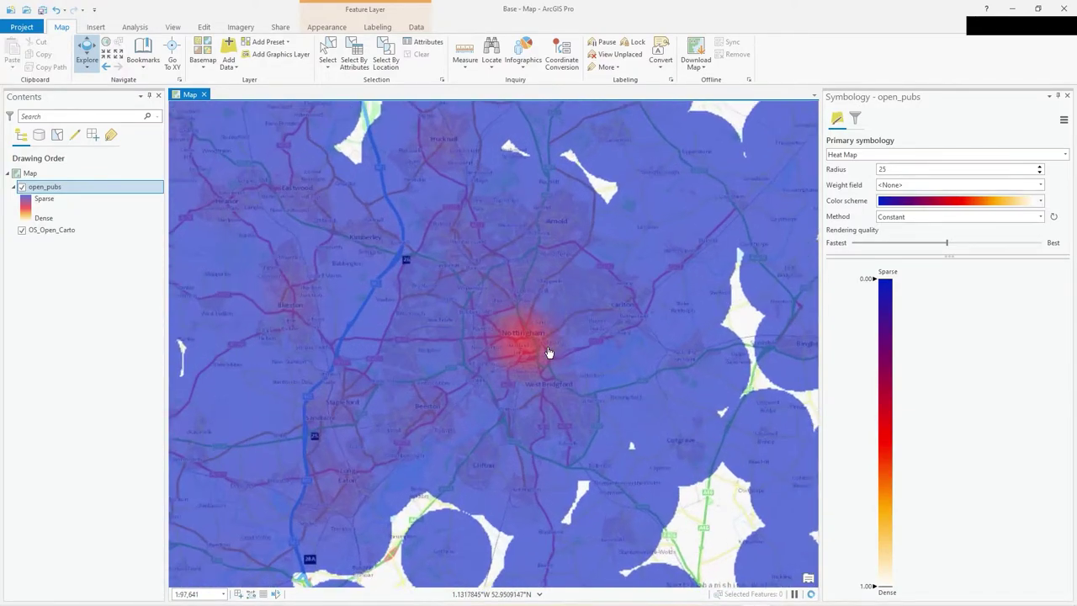
pyautogui.scroll(-6, 534, 354)
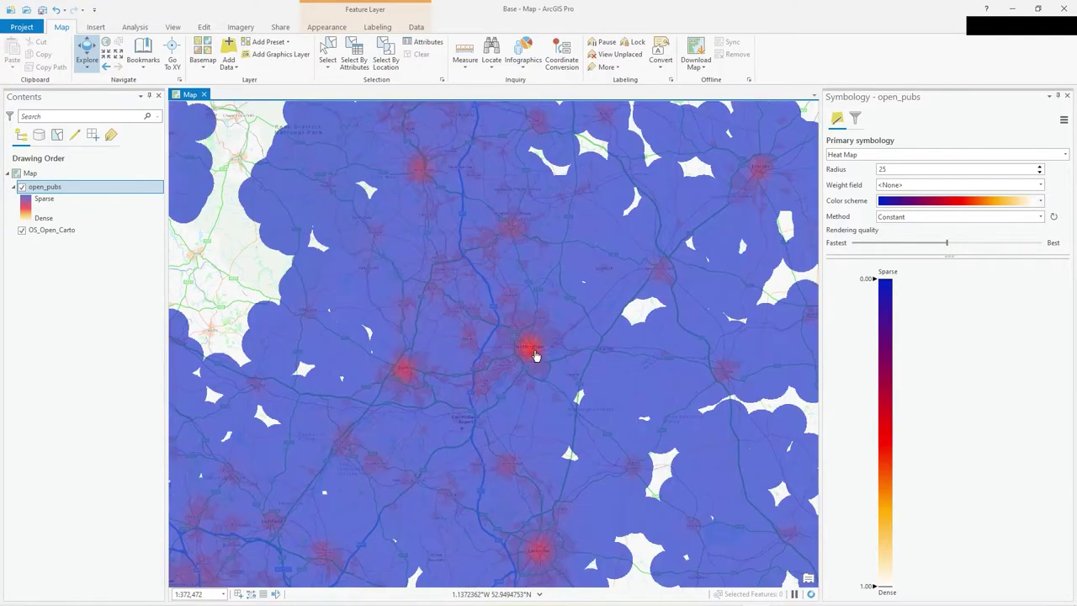
pyautogui.moveTo(579, 370); pyautogui.dragTo(575, 280)
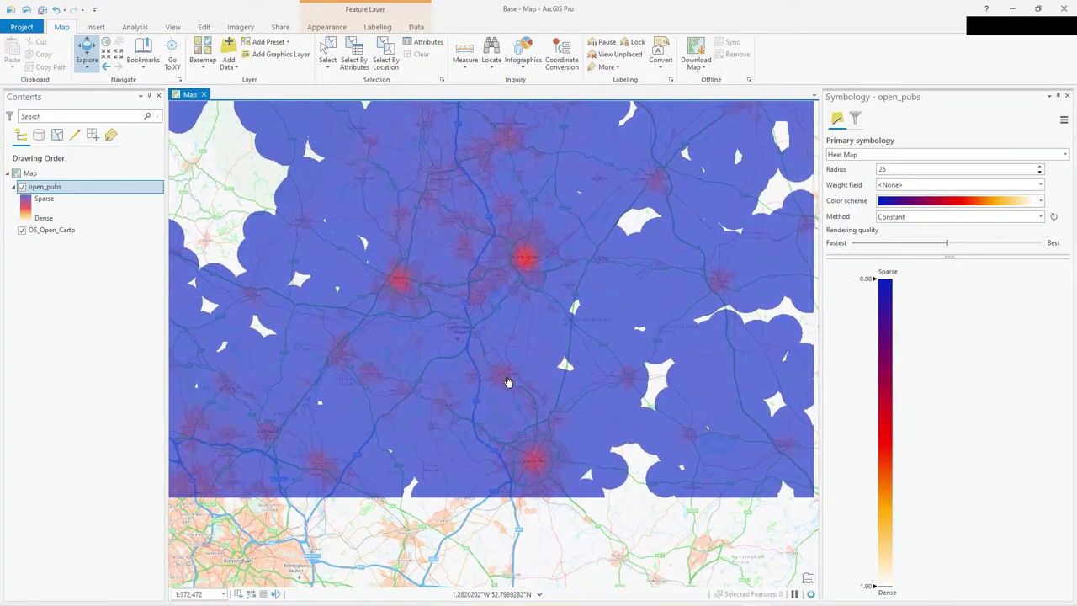
pyautogui.scroll(-6, 510, 378)
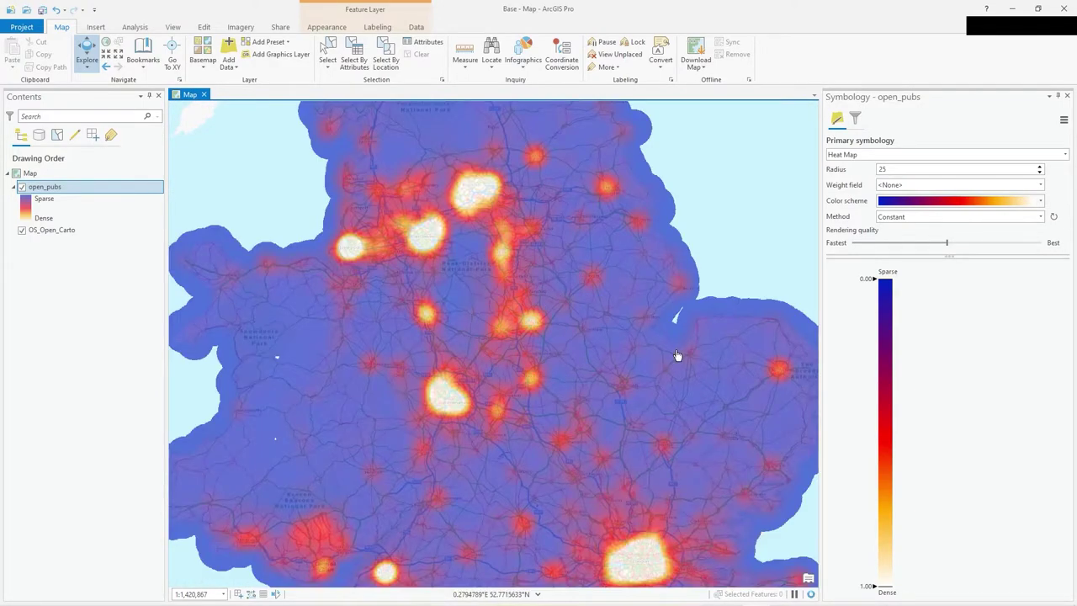
pyautogui.moveTo(675, 354); pyautogui.dragTo(664, 317)
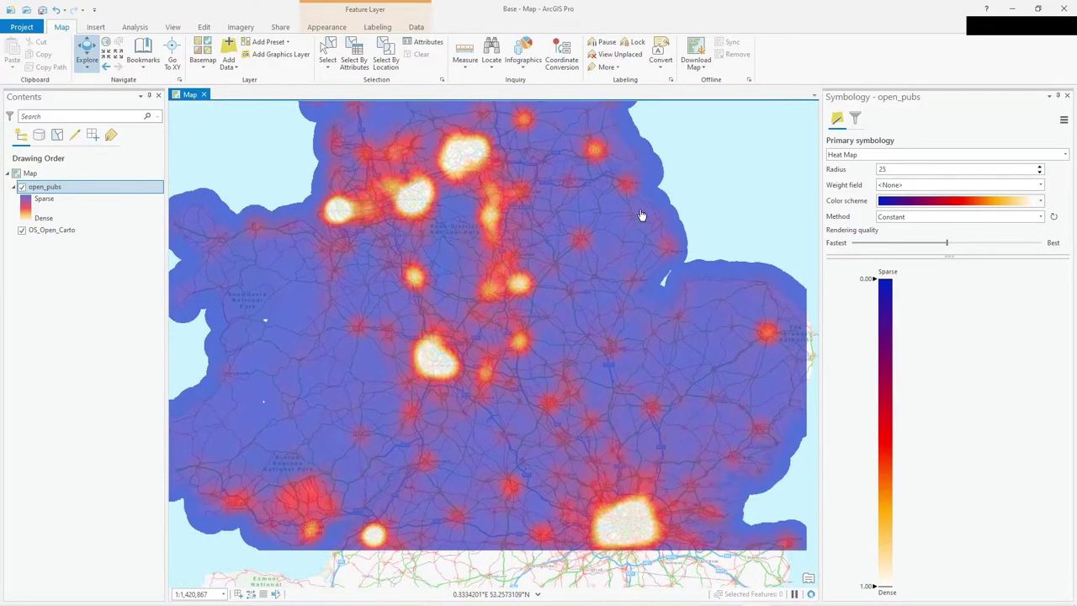
pyautogui.scroll(-2, 534, 363)
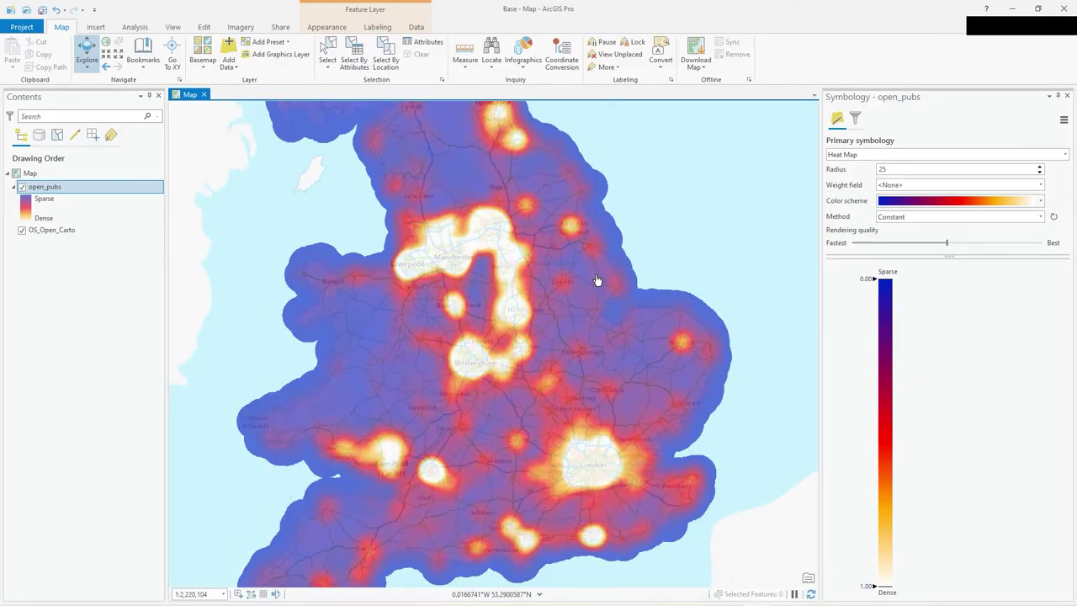
pyautogui.moveTo(597, 281); pyautogui.dragTo(642, 301)
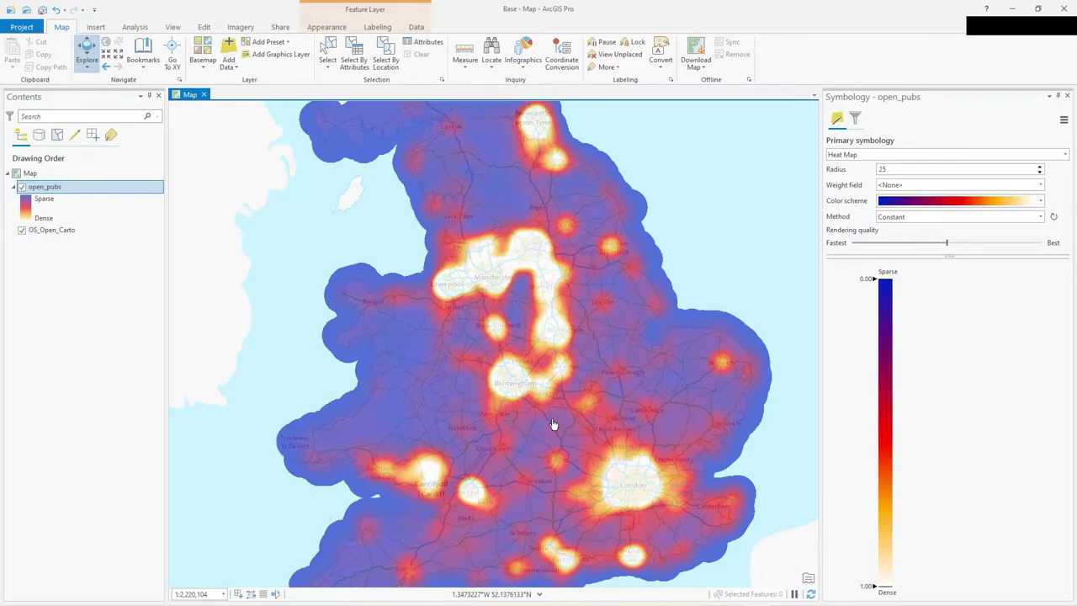
pyautogui.moveTo(626, 377); pyautogui.dragTo(628, 356)
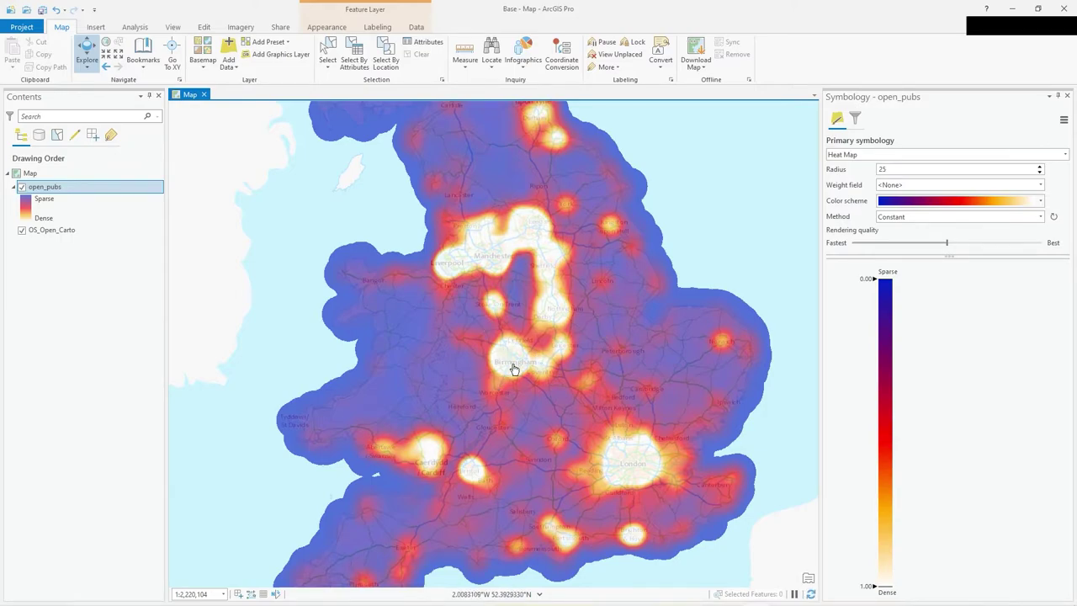
pyautogui.scroll(2, 516, 360)
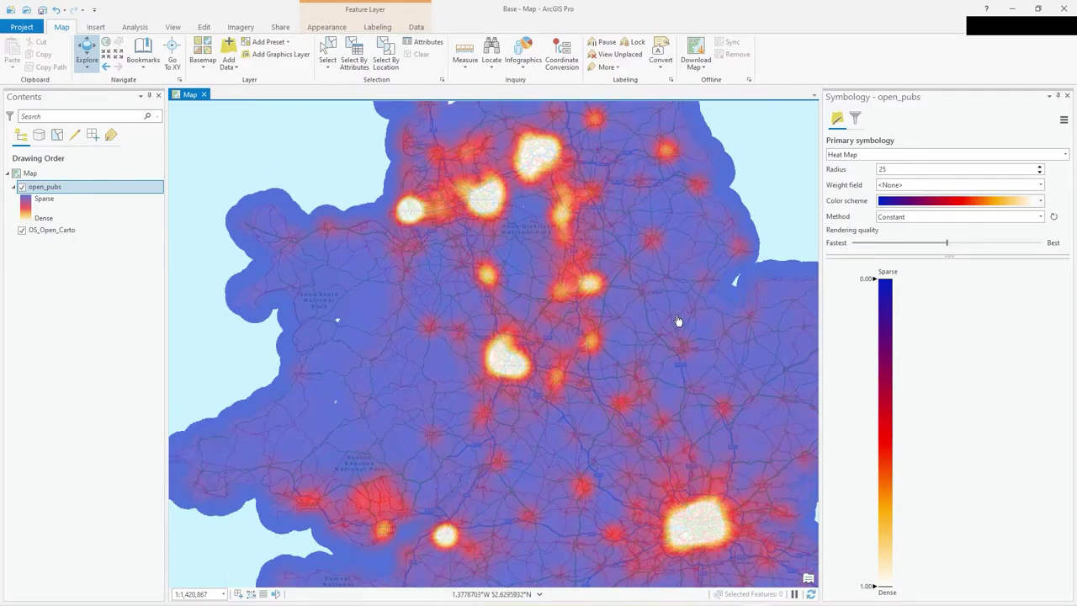
# - Change the heat map's Method in Symbology from Constant to Dynamic
pyautogui.click(832, 223)
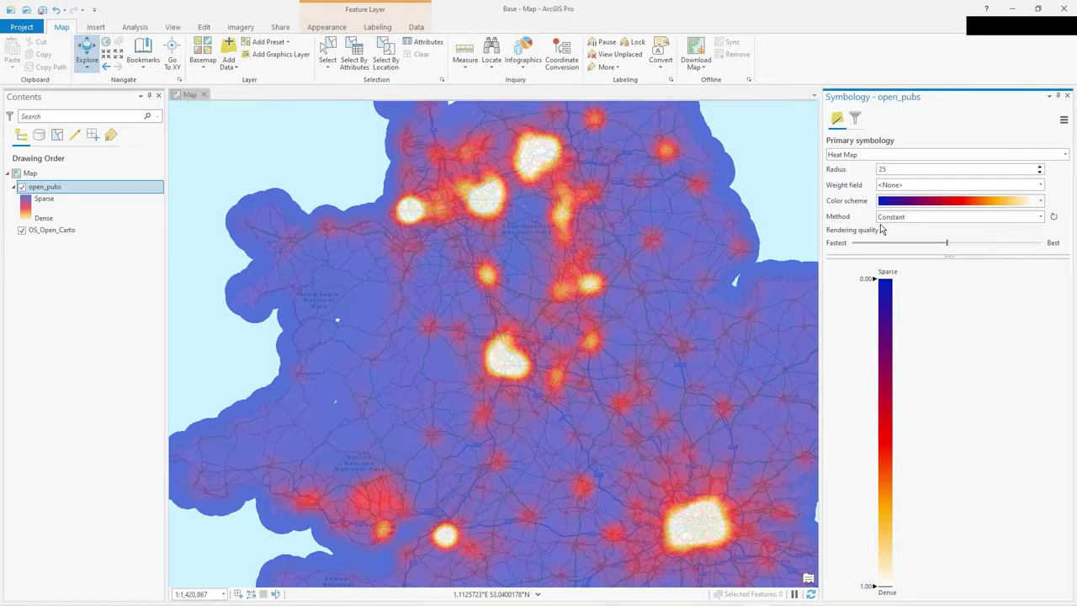
pyautogui.click(892, 221)
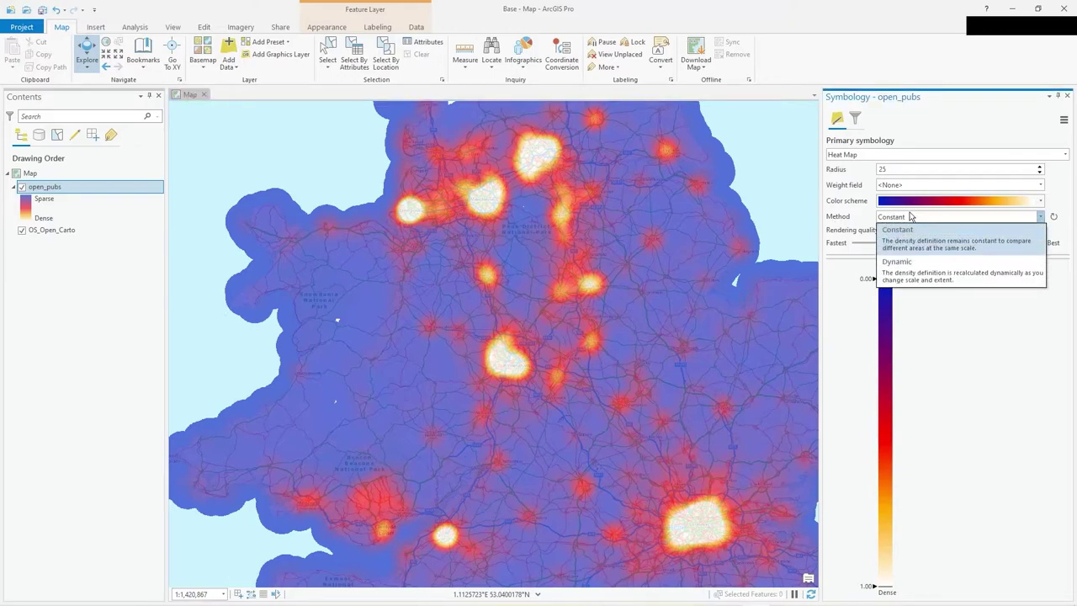
pyautogui.click(936, 275)
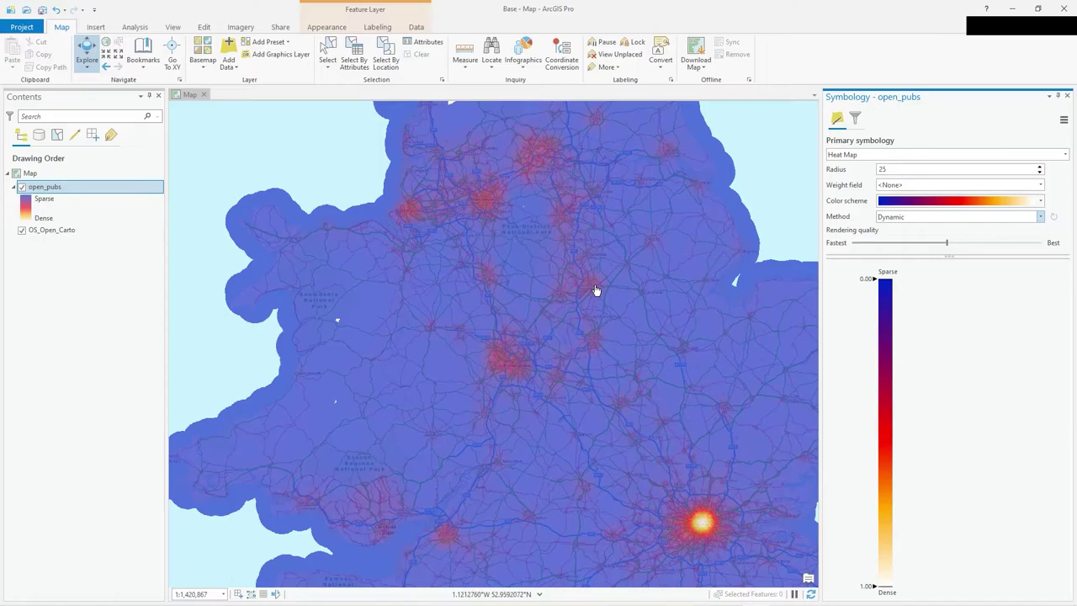
pyautogui.scroll(4, 596, 300)
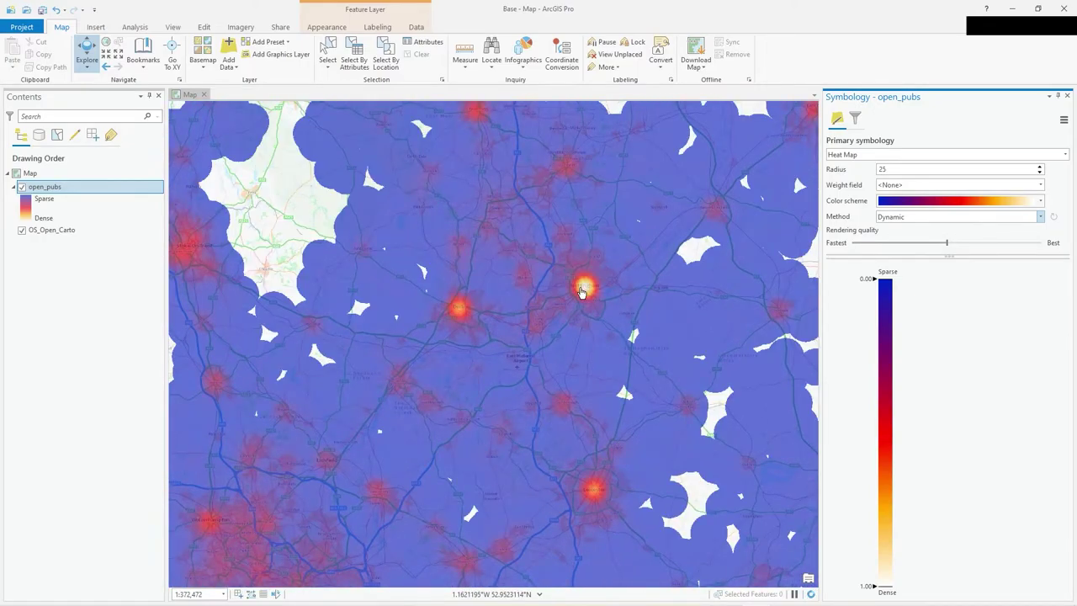
# - Zoom in over Nottingham, recentring it, until separate city-centre pub hotspots appear
pyautogui.scroll(3, 581, 290)
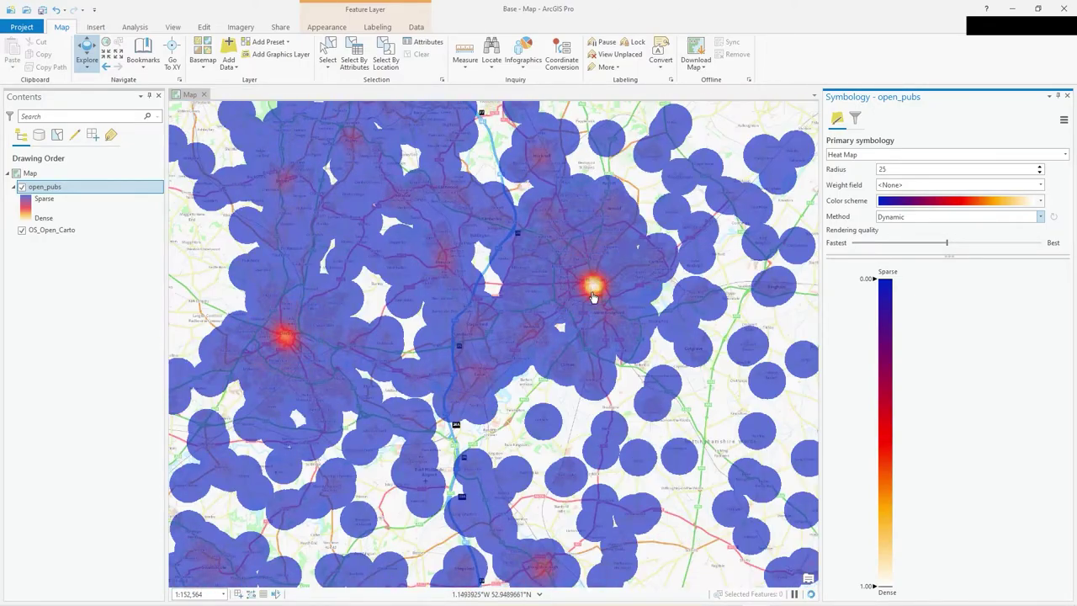
pyautogui.scroll(3, 593, 295)
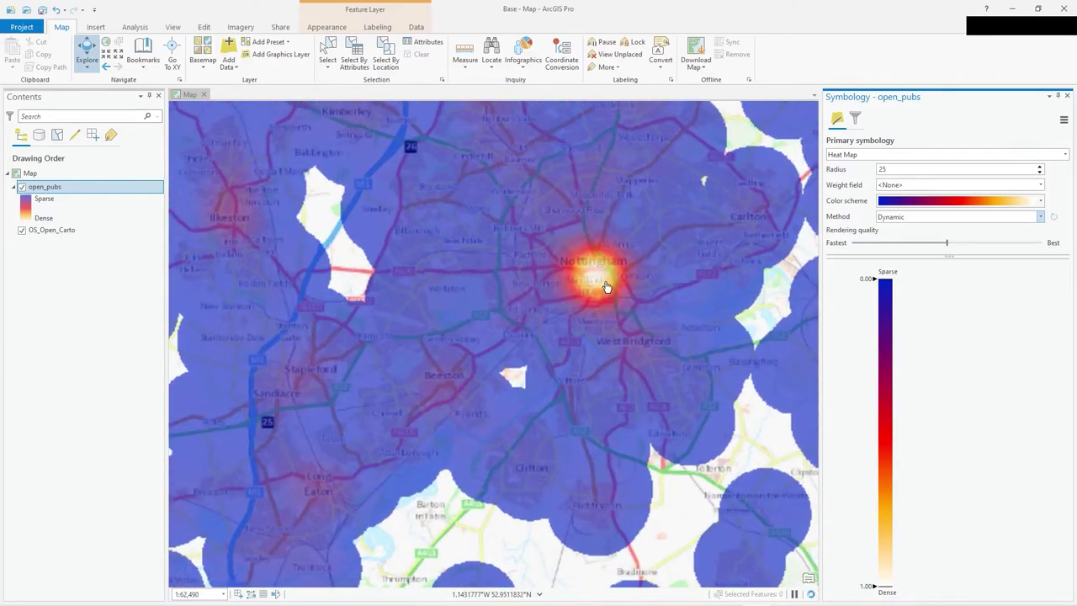
pyautogui.scroll(2, 602, 279)
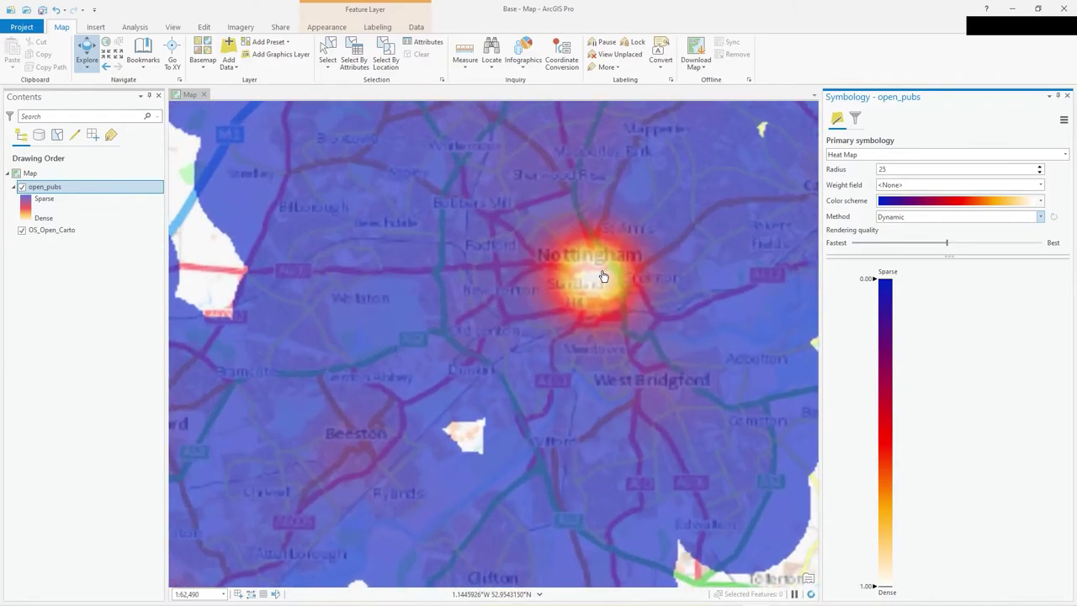
pyautogui.scroll(3, 603, 276)
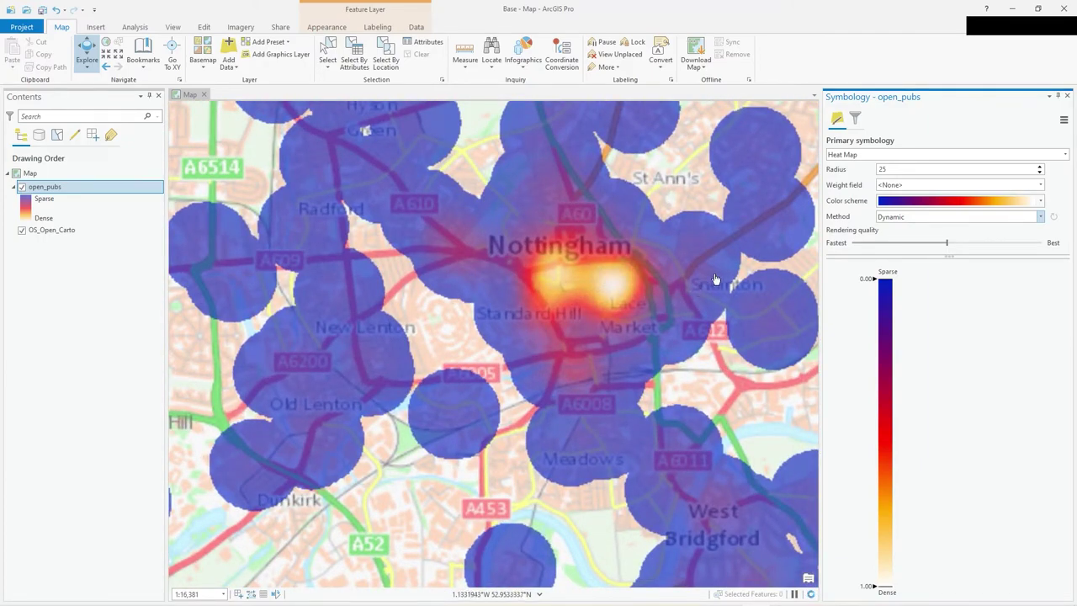
pyautogui.moveTo(730, 279); pyautogui.dragTo(674, 336)
pyautogui.scroll(2, 541, 315)
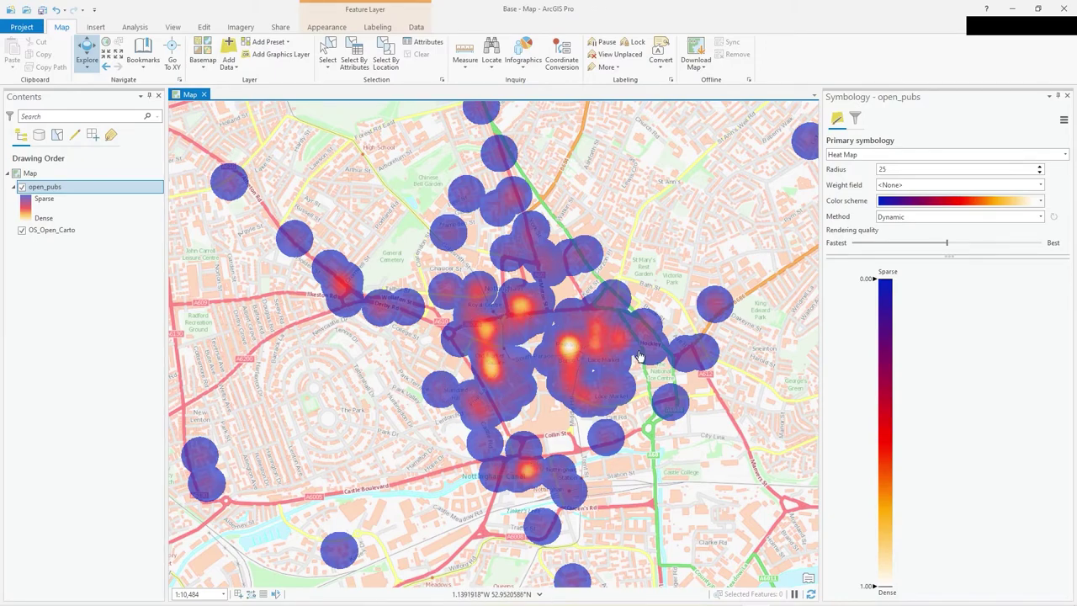
# - Zoom in and out around Old Market Square to inspect street-level pub hotspots
pyautogui.scroll(2, 568, 366)
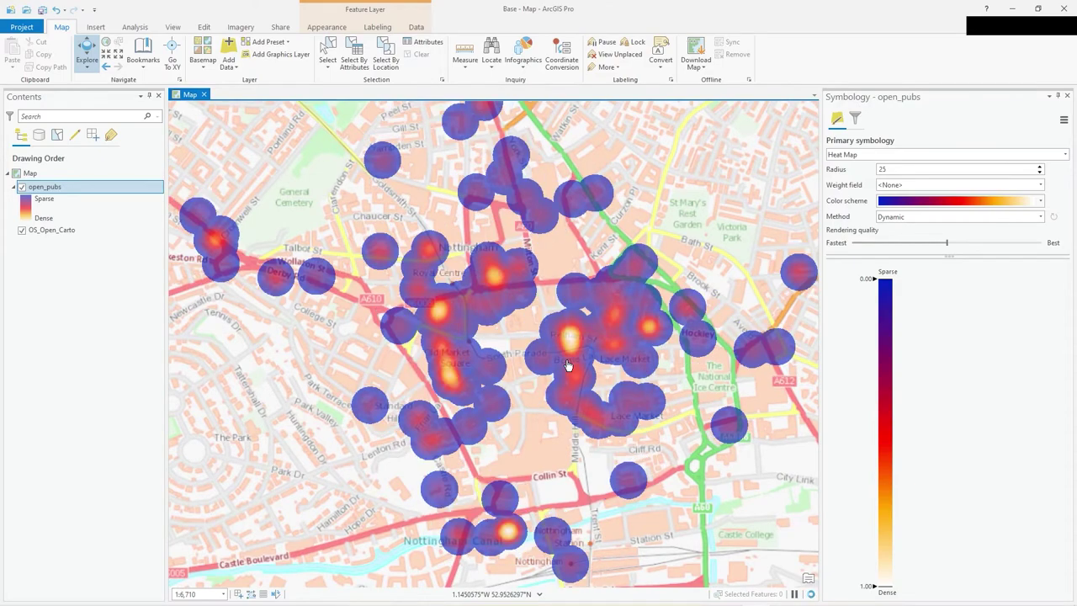
pyautogui.scroll(2, 568, 366)
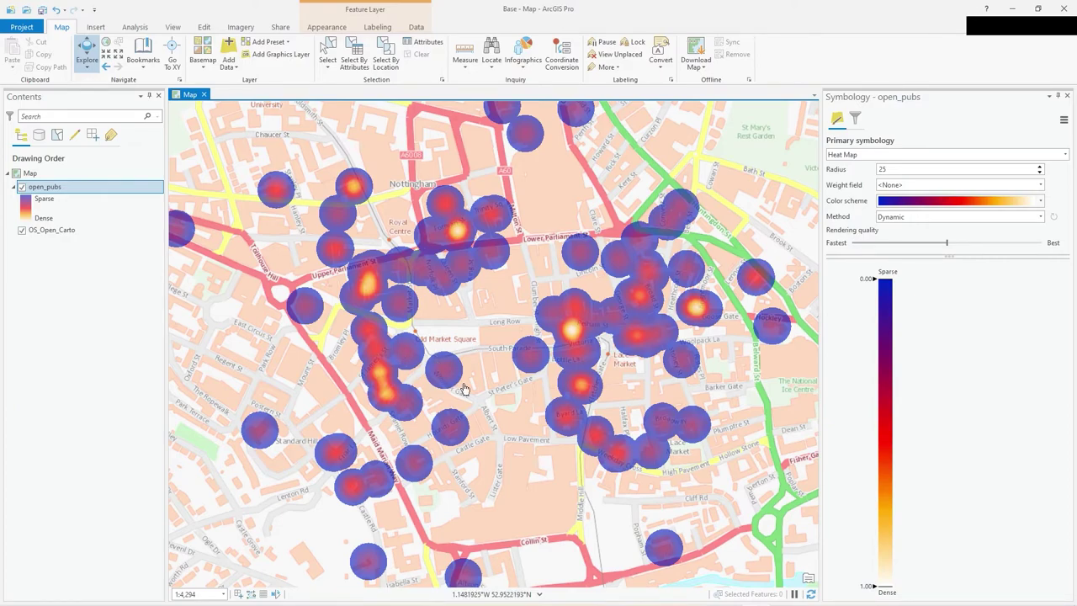
pyautogui.scroll(-3, 472, 355)
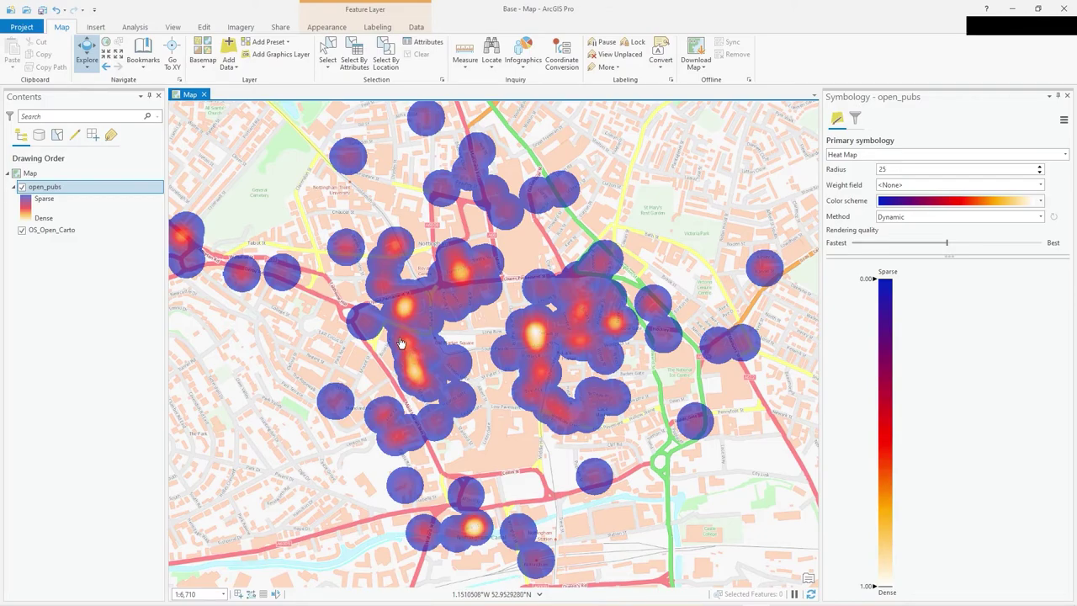
pyautogui.scroll(3, 412, 363)
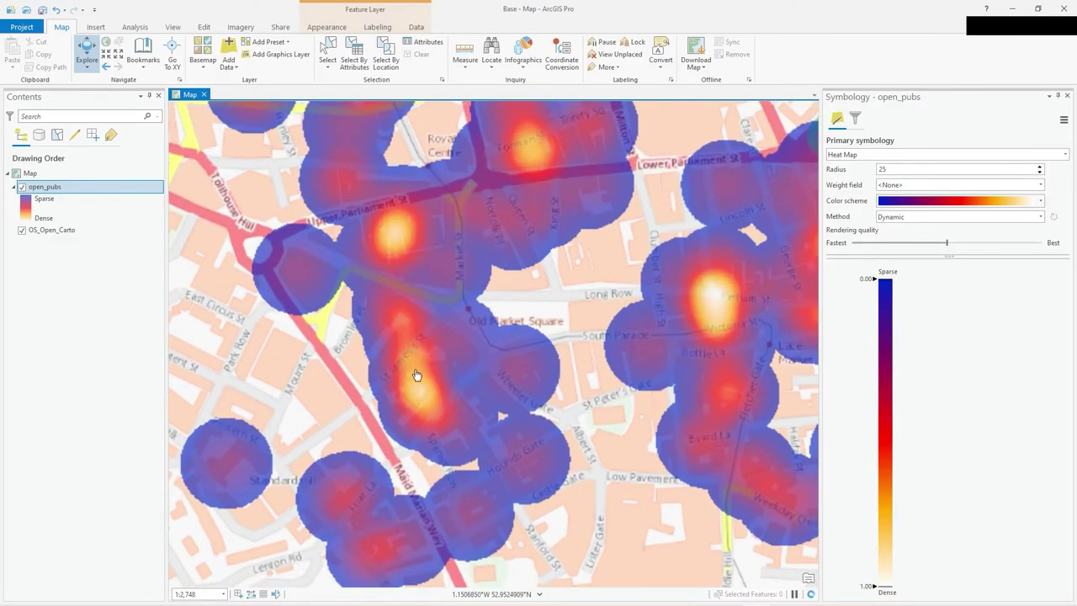
pyautogui.scroll(-6, 413, 371)
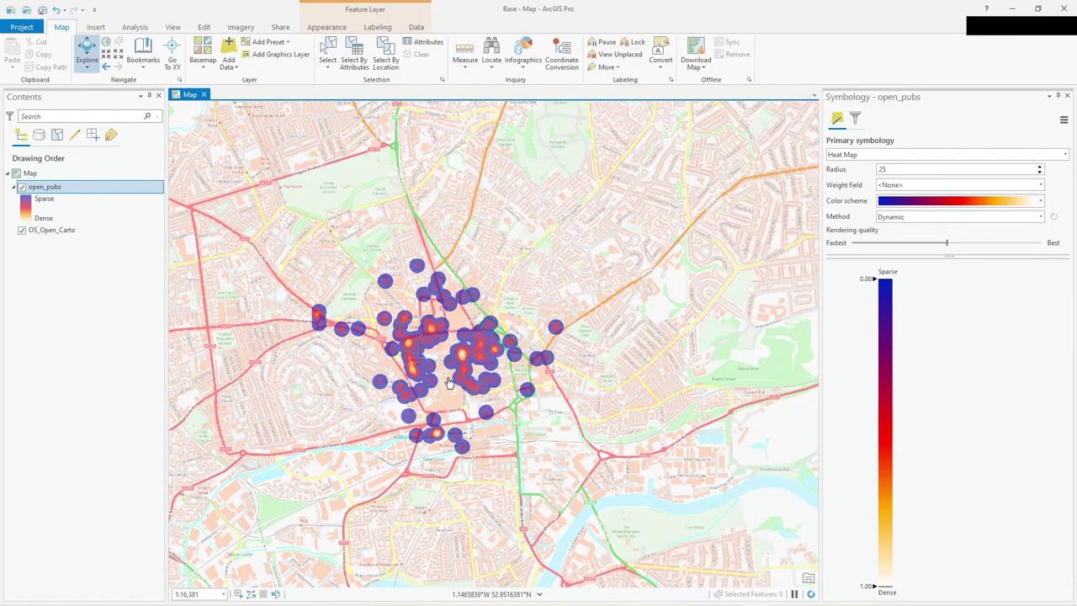
pyautogui.scroll(6, 437, 370)
pyautogui.scroll(-3, 421, 373)
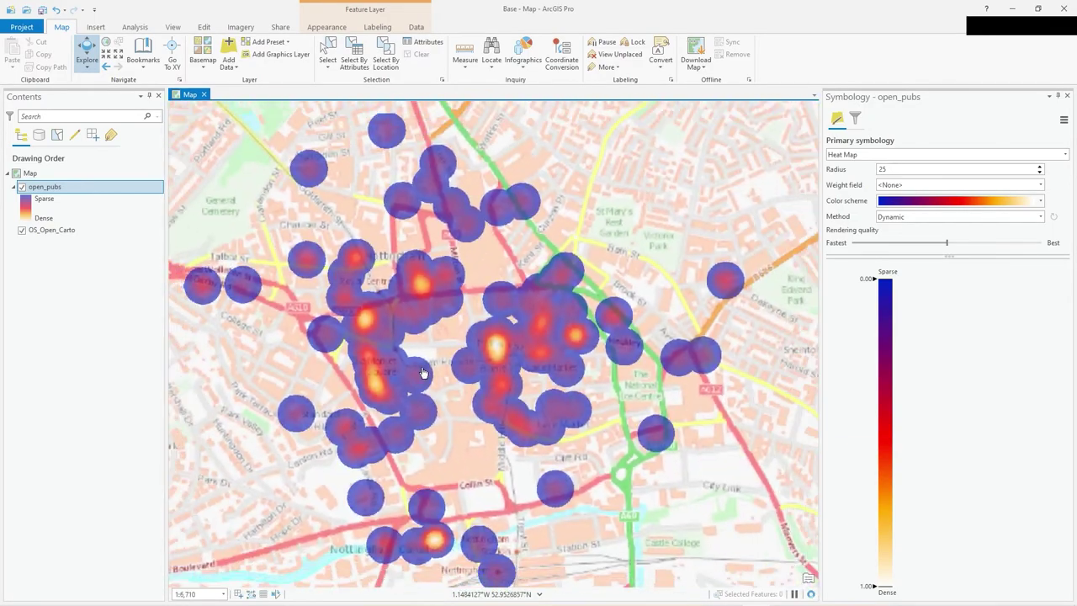